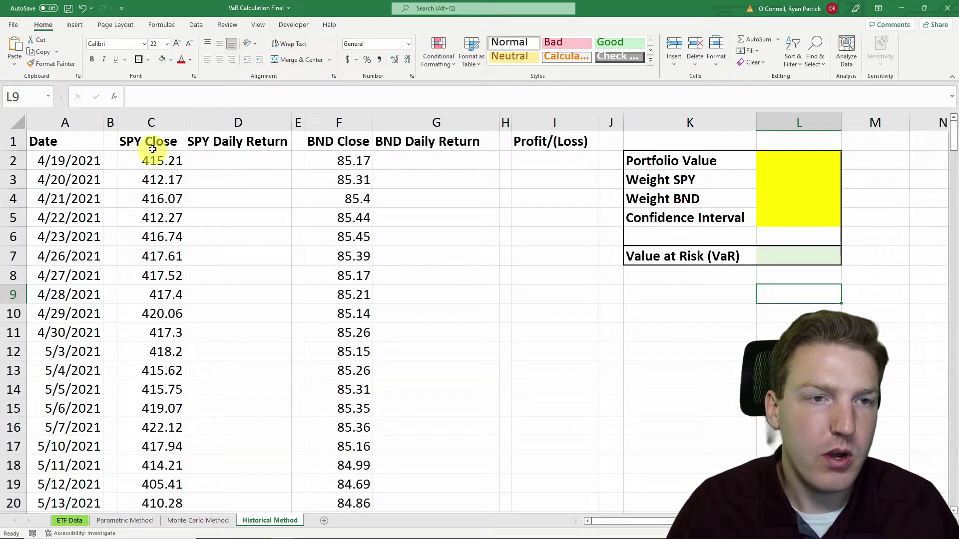
- Review the SPY and BND Close price columns and the first SPY Daily Return cell
click(155, 117)
click(349, 121)
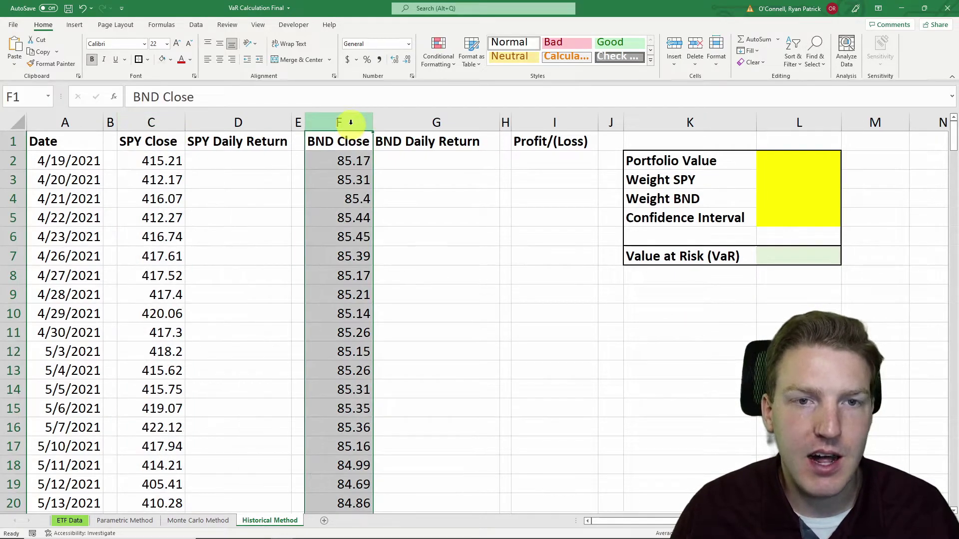
click(209, 153)
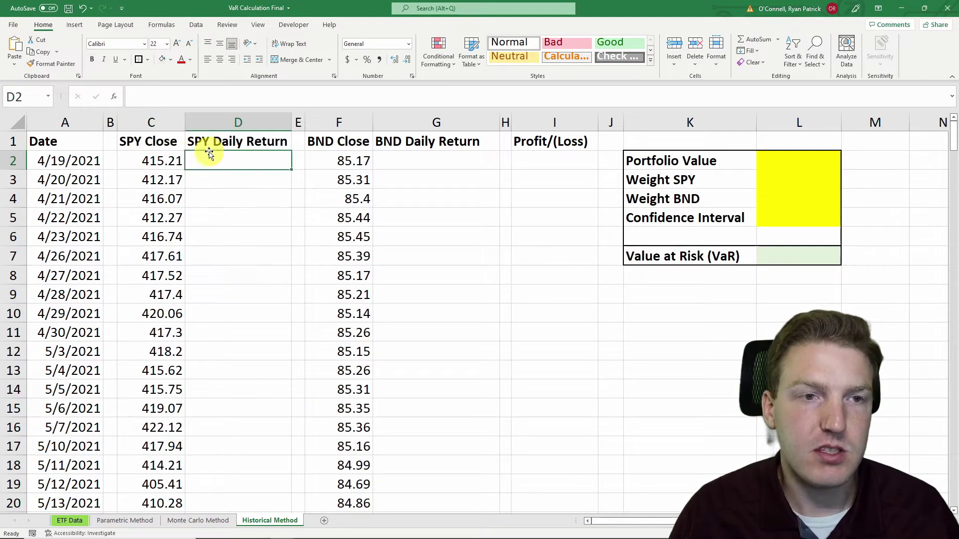
click(171, 160)
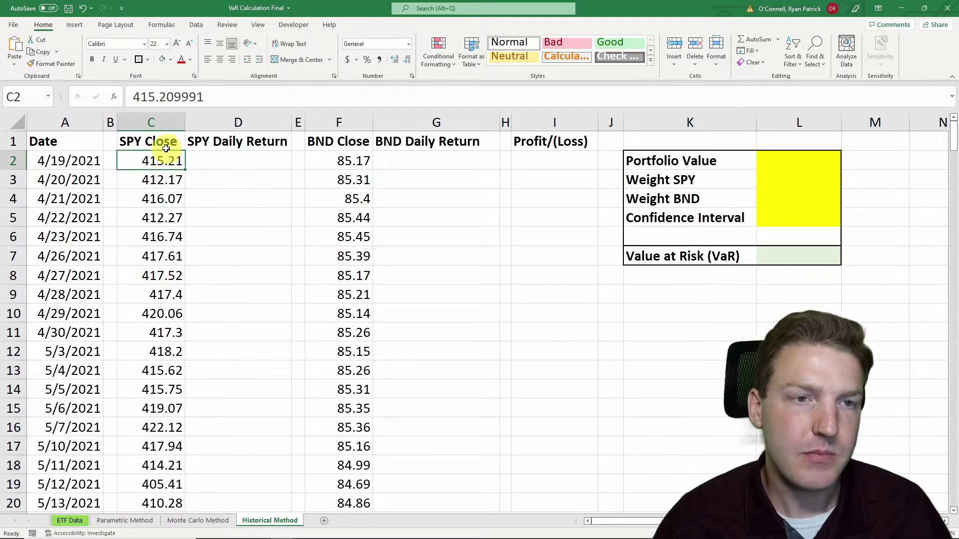
click(131, 145)
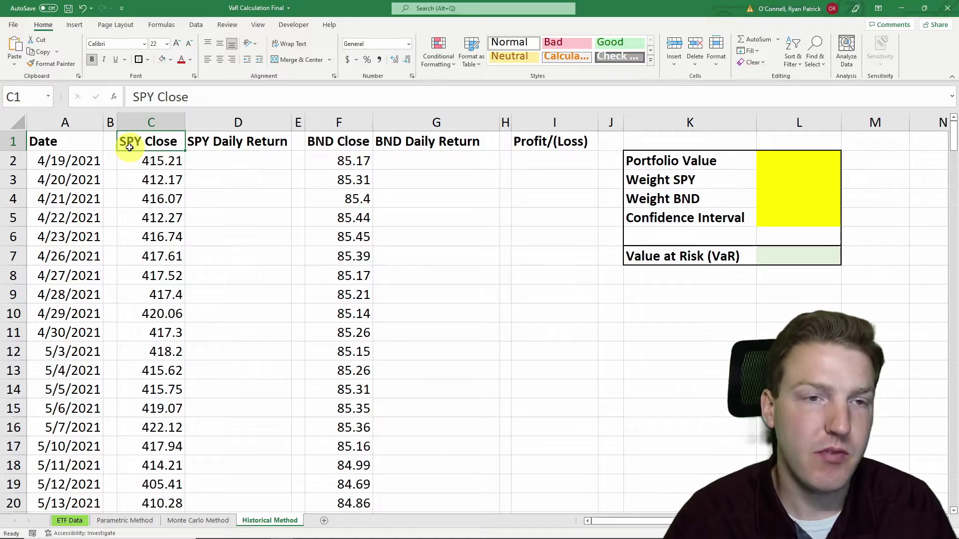
click(179, 179)
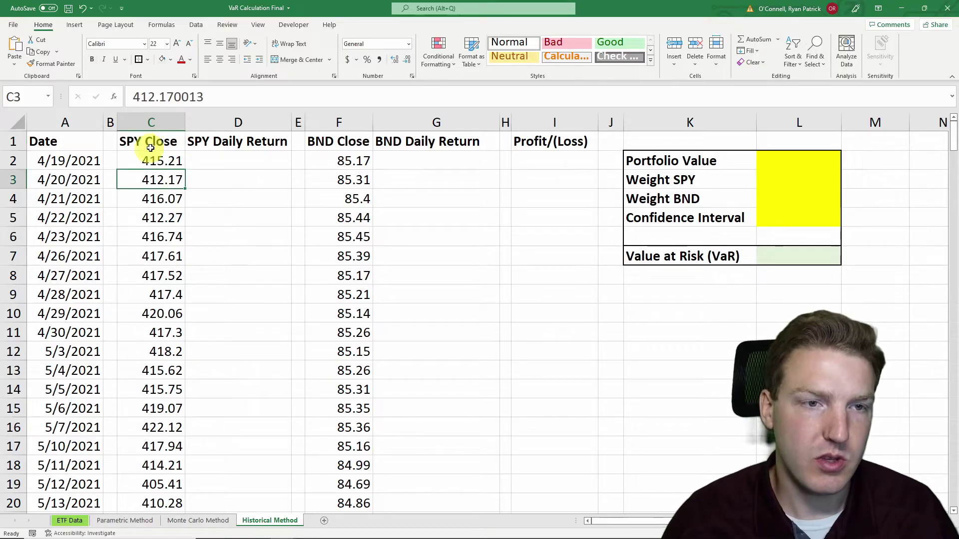
click(163, 123)
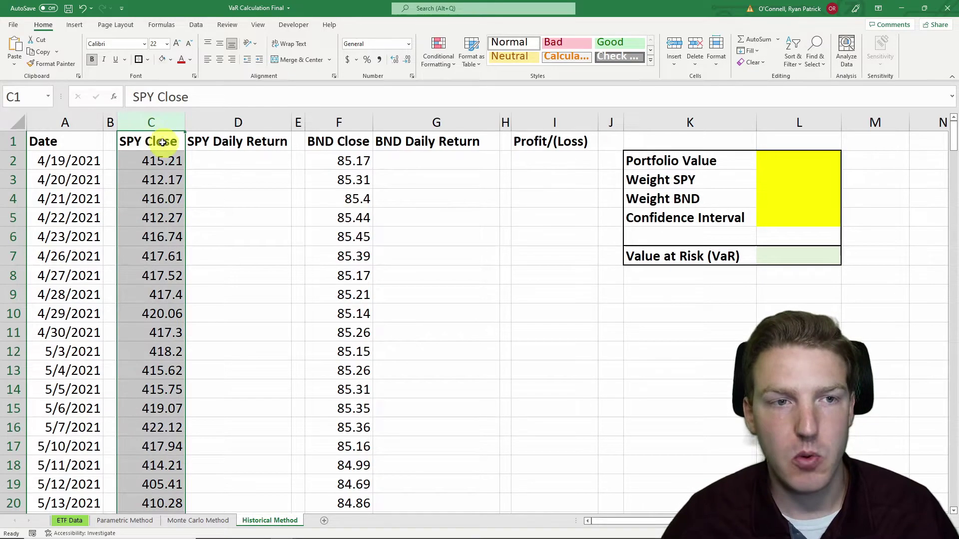
click(339, 156)
click(327, 137)
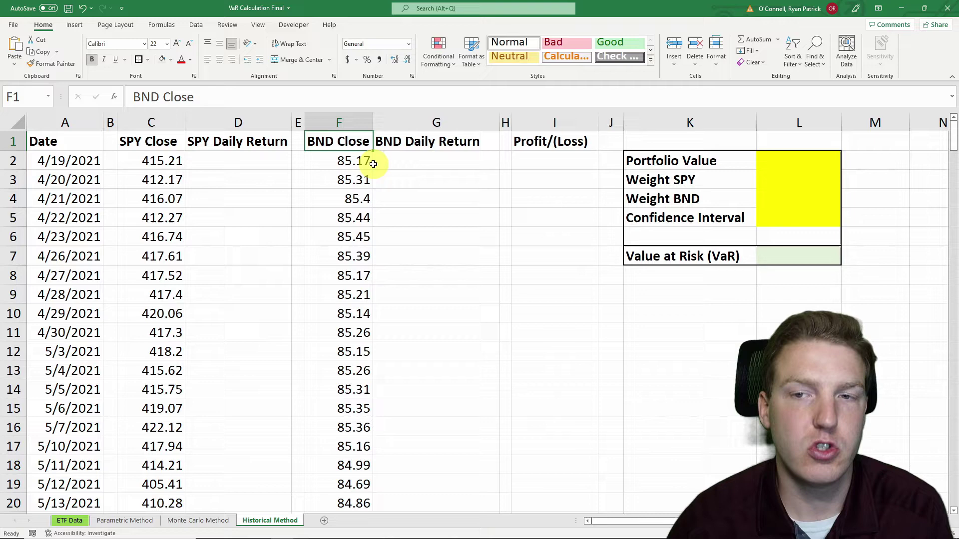
- Enter =(C3-C2)/C2 in D3 as the first SPY daily return
click(222, 179)
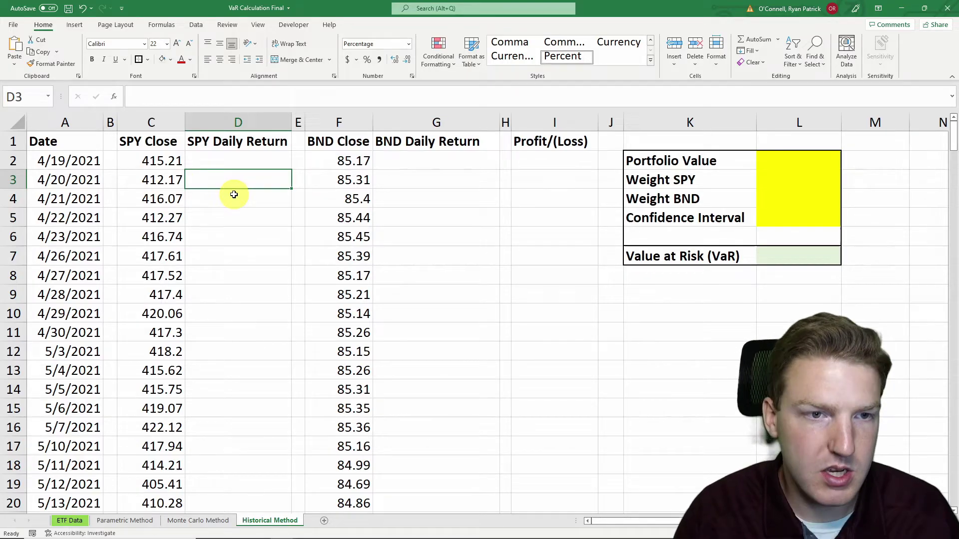
text(=)
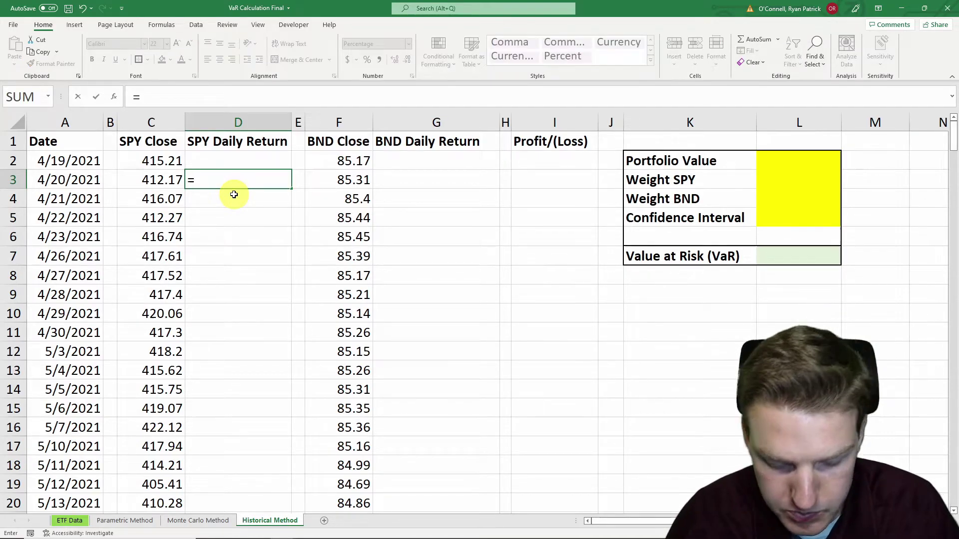
text(()
key(Left)
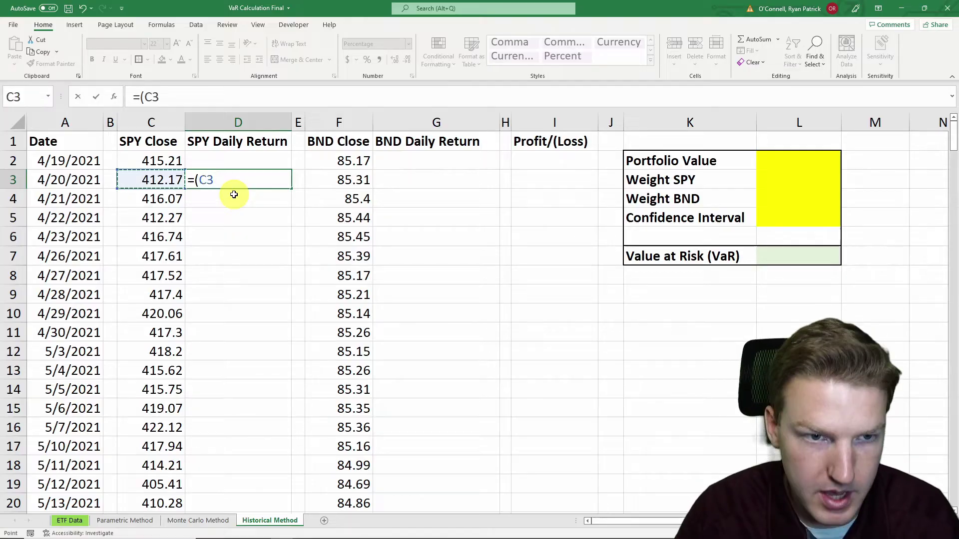
text(-)
key(Up)
key(Left)
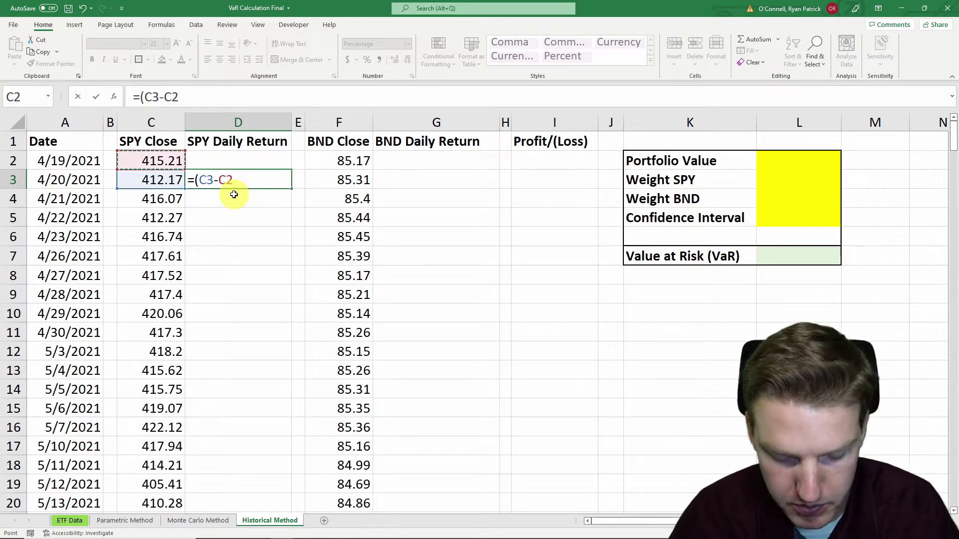
text()/)
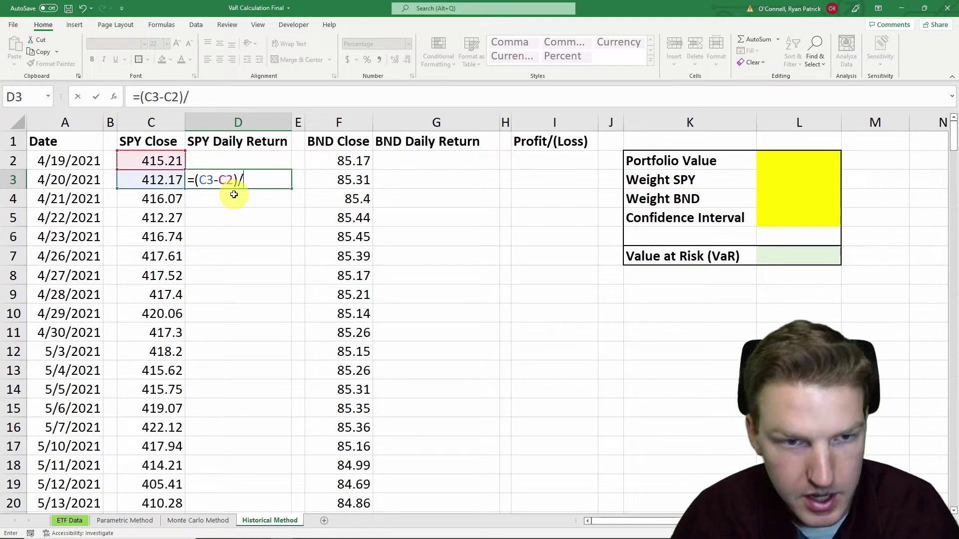
click(162, 157)
key(Return)
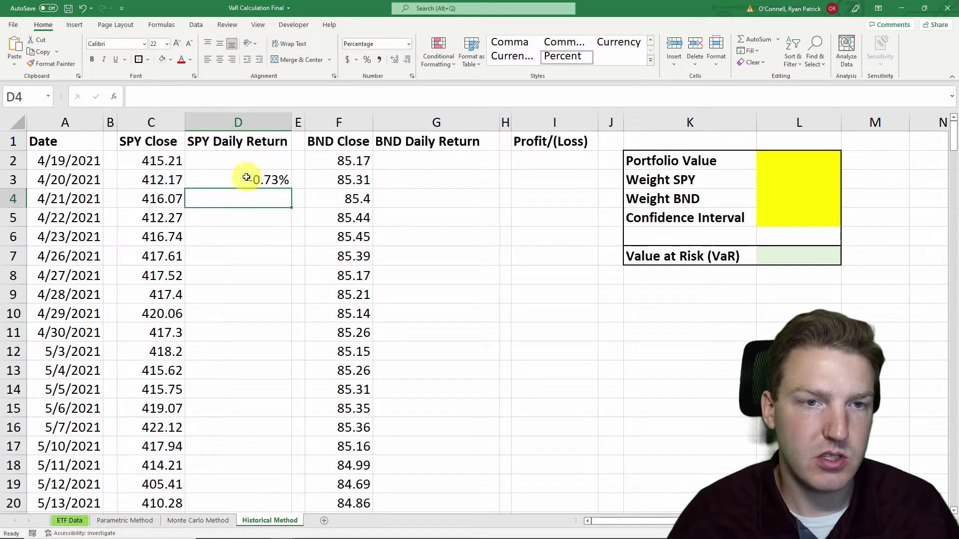
- Copy the D3 return formula down through D253
click(245, 180)
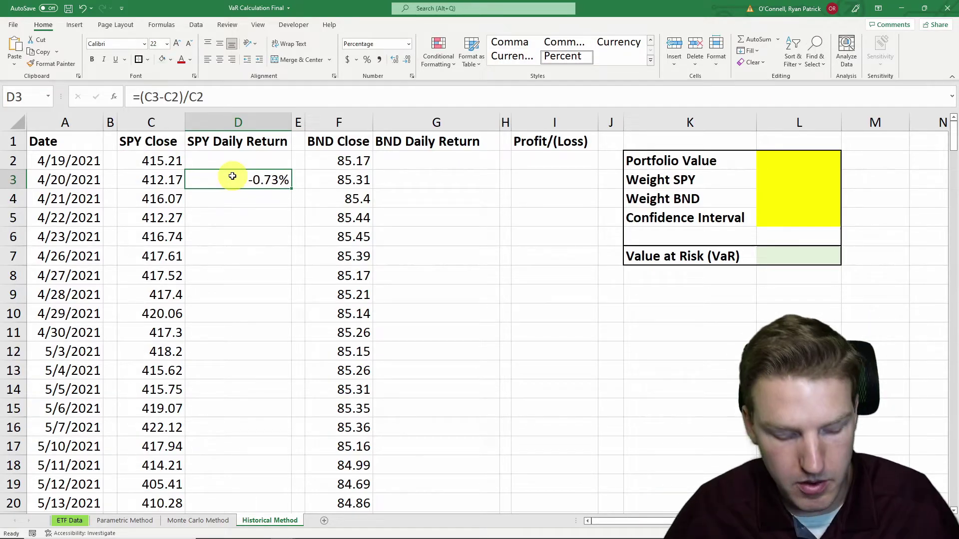
key(ctrl+c)
key(Left)
key(ctrl+Down)
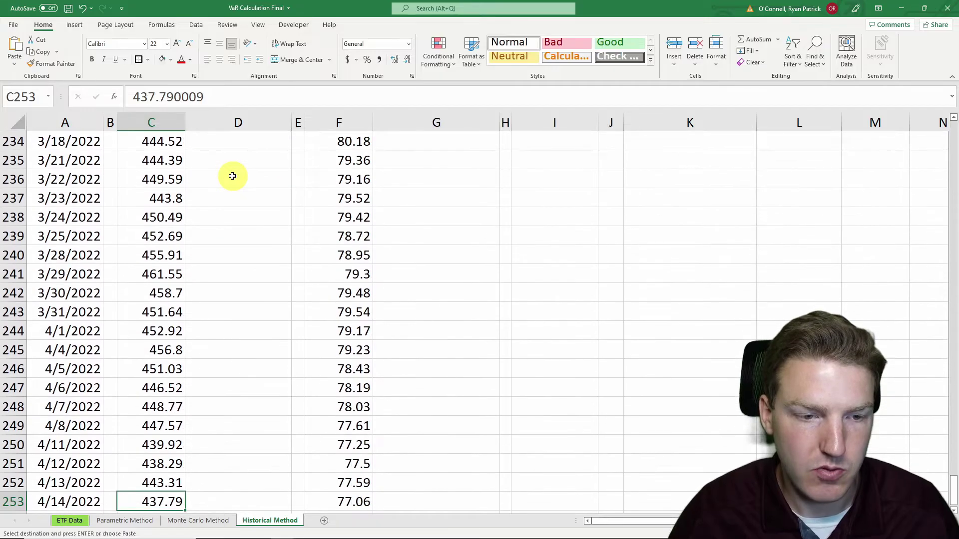
key(Right)
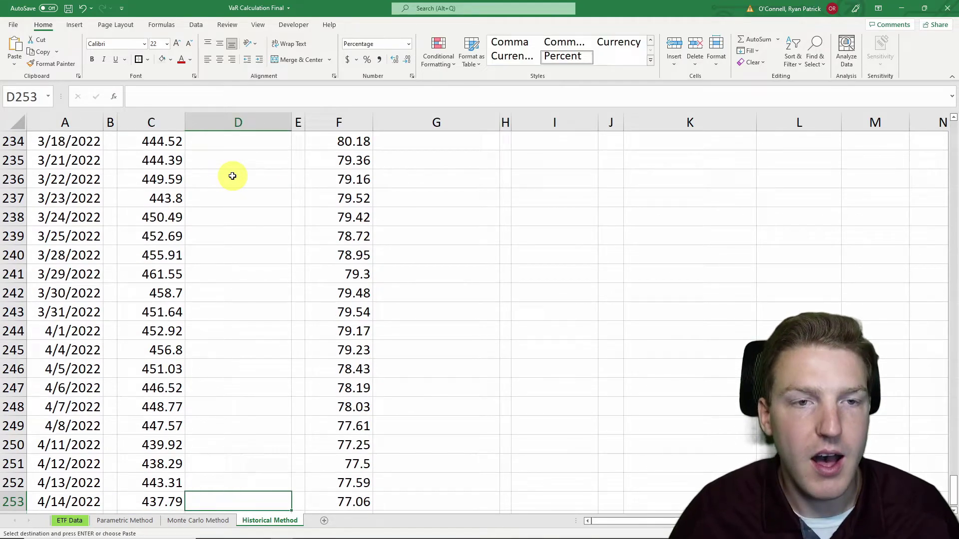
key(ctrl+shift+Up)
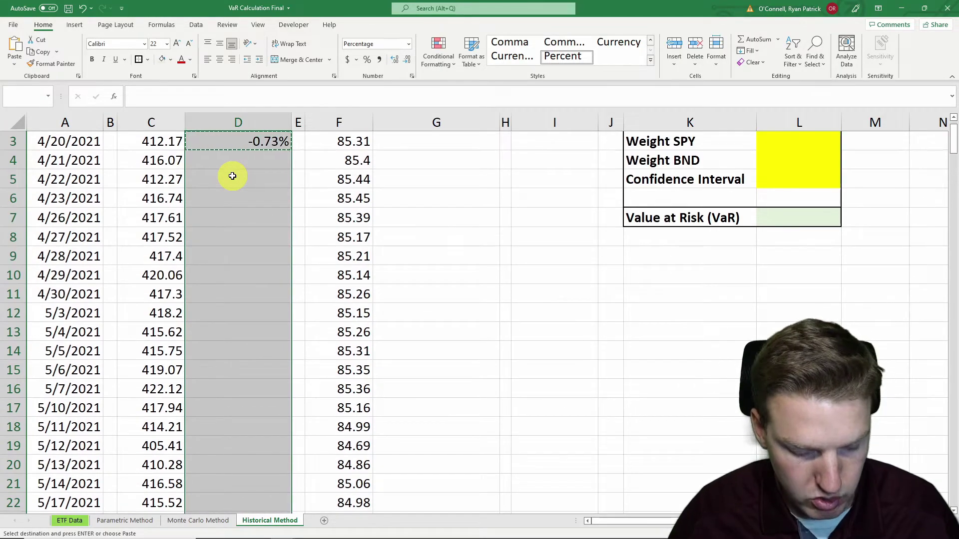
key(ctrl+v)
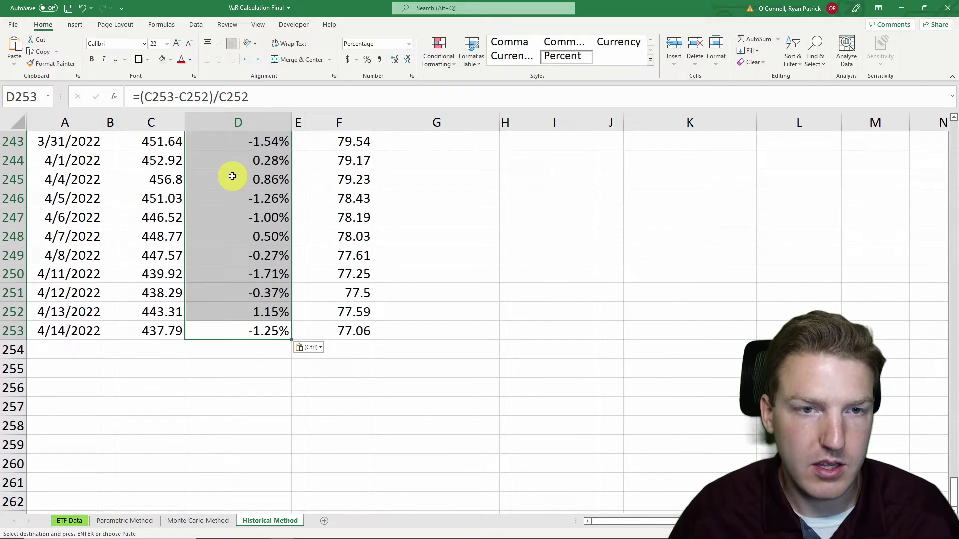
key(ctrl+Up)
key(ctrl+Up)
key(Right)
key(Right)
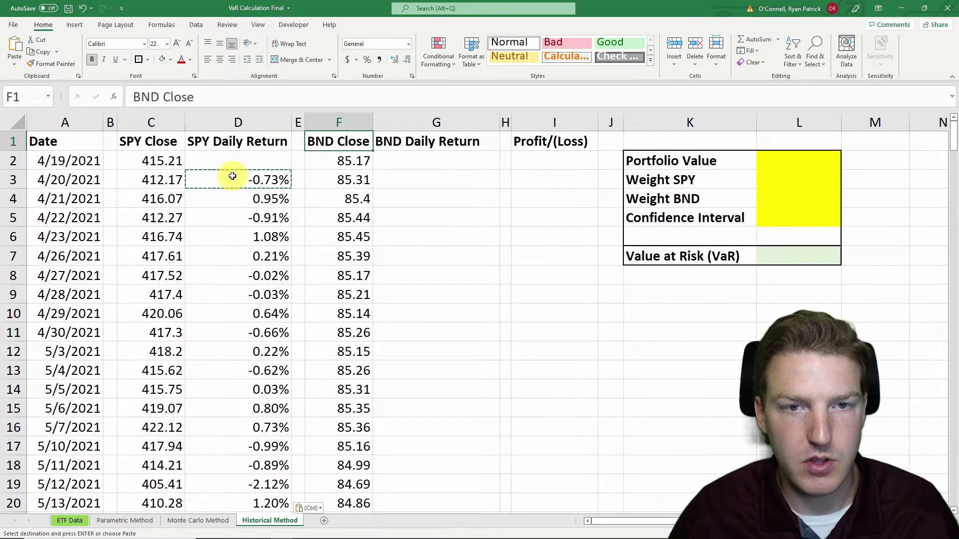
key(Down)
- Enter =(F3-F2)/F2 in G3 as the first BND daily return
click(392, 181)
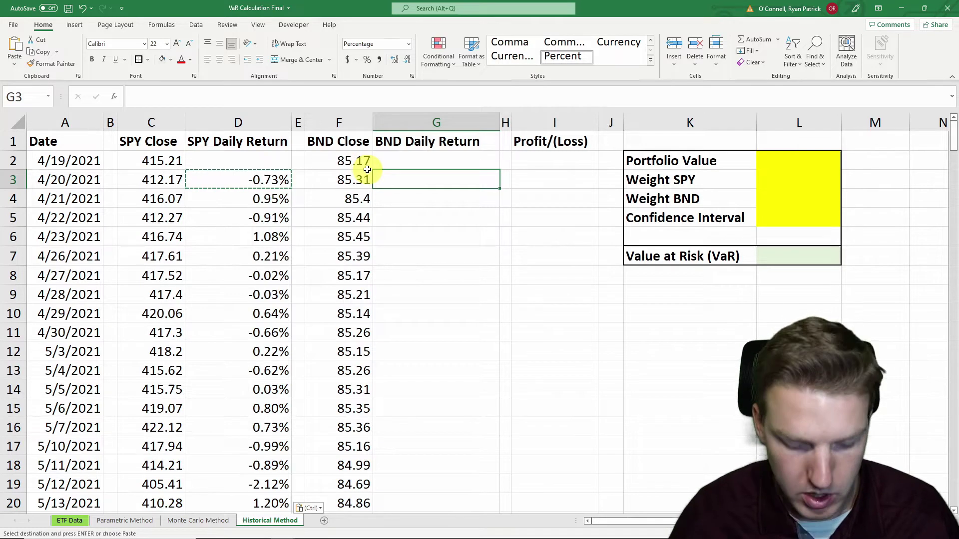
text(=()
click(354, 180)
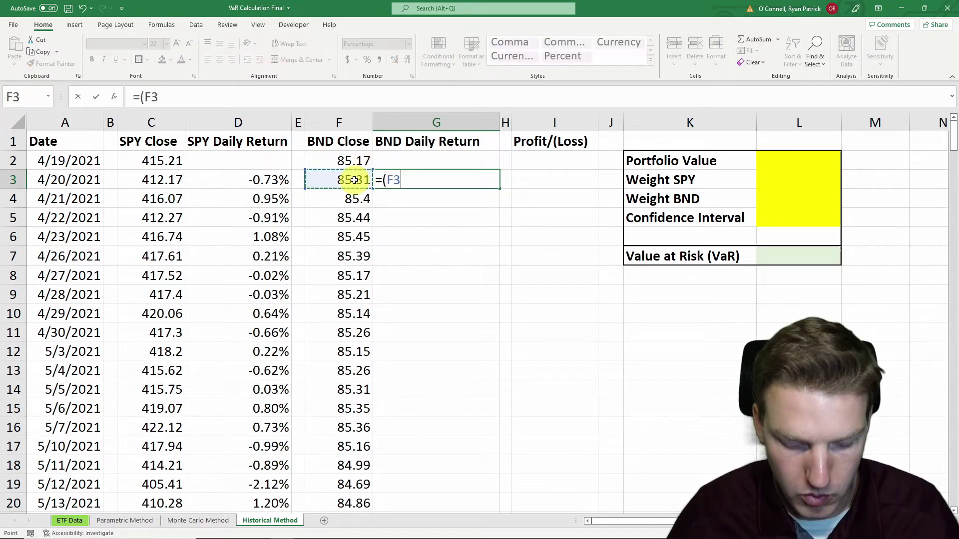
text(-)
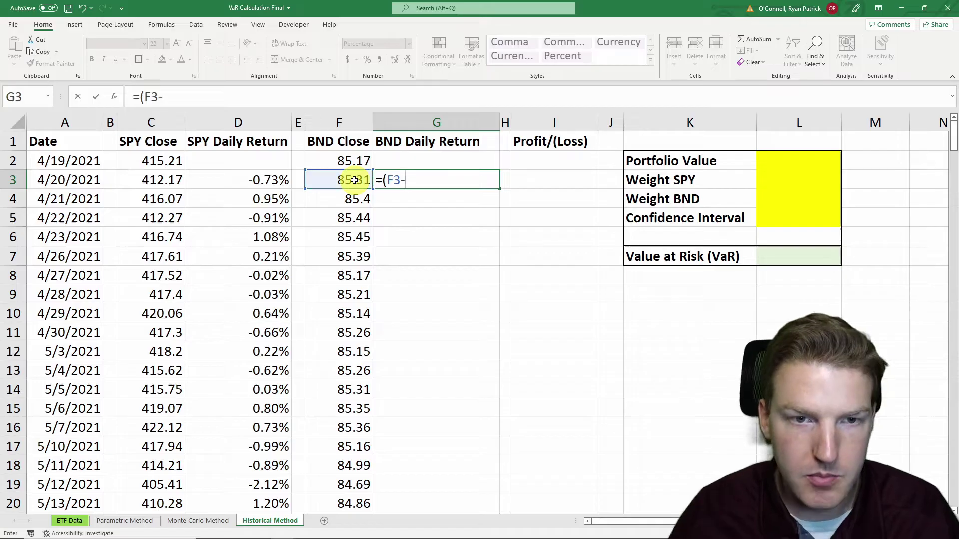
click(359, 161)
text())
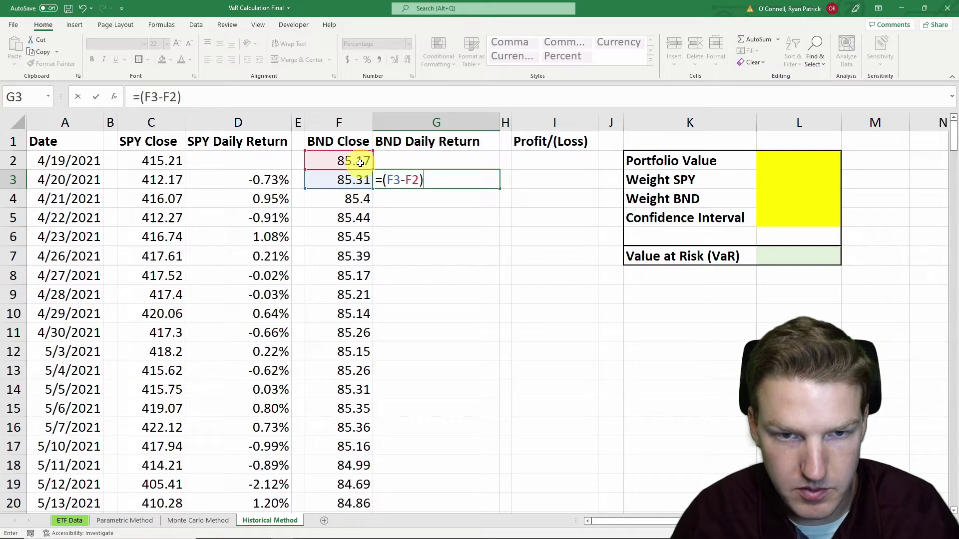
text(/)
click(352, 160)
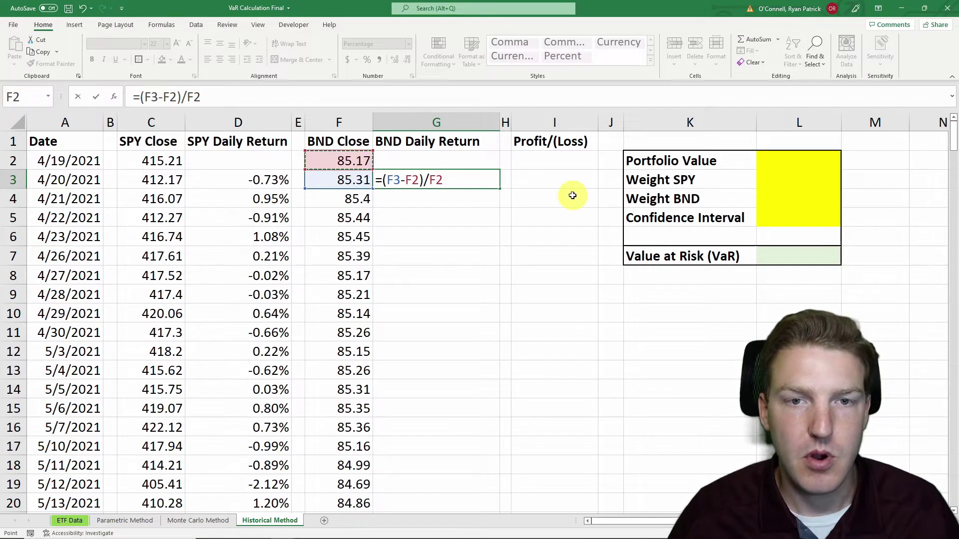
key(Return)
- Copy the G3 return formula down the BND Daily Return column to row 253
click(488, 180)
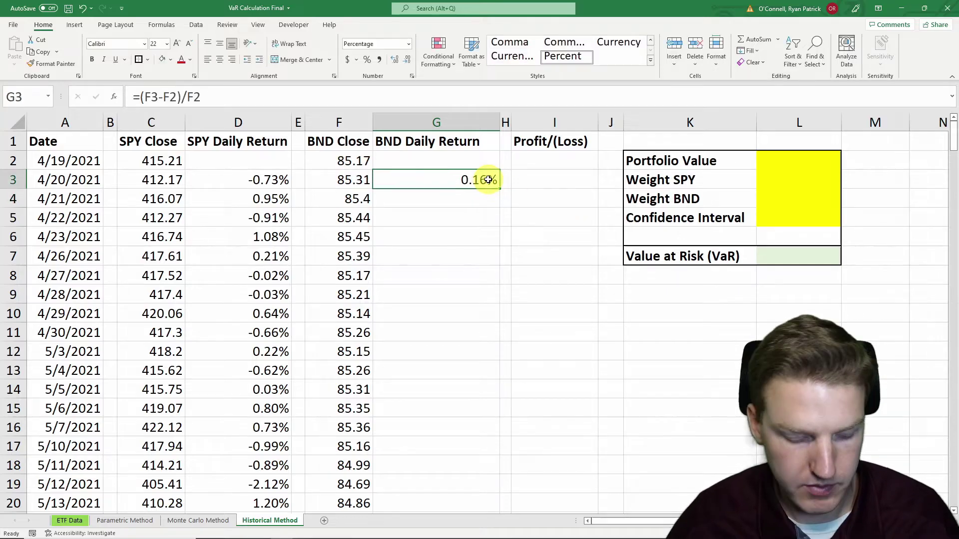
key(ctrl+c)
key(Left)
key(ctrl+Down)
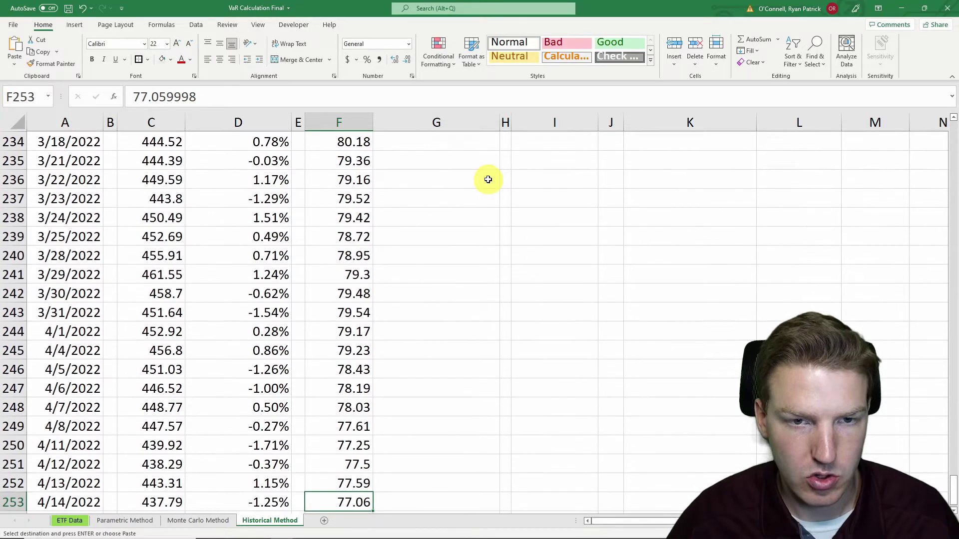
key(Right)
key(ctrl+shift+Up)
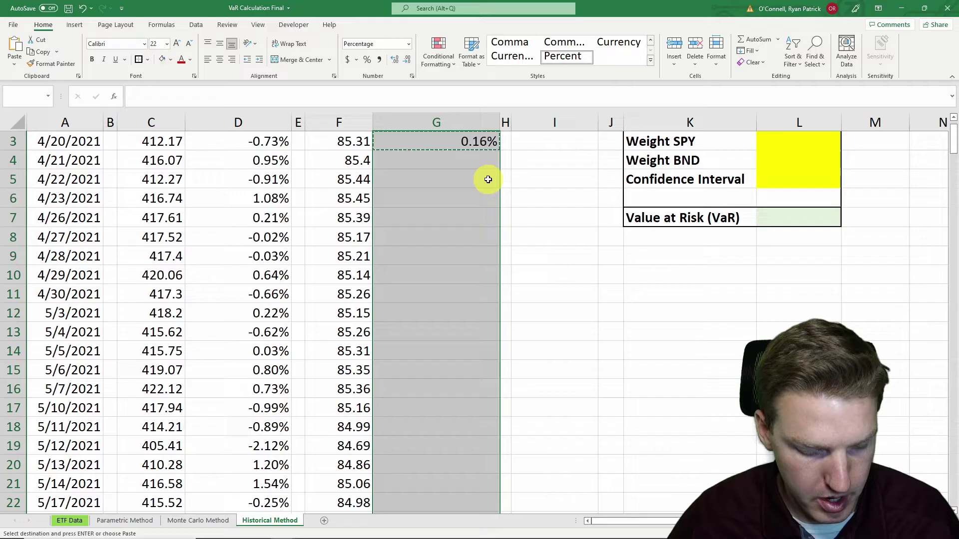
key(ctrl+v)
key(ctrl+Up)
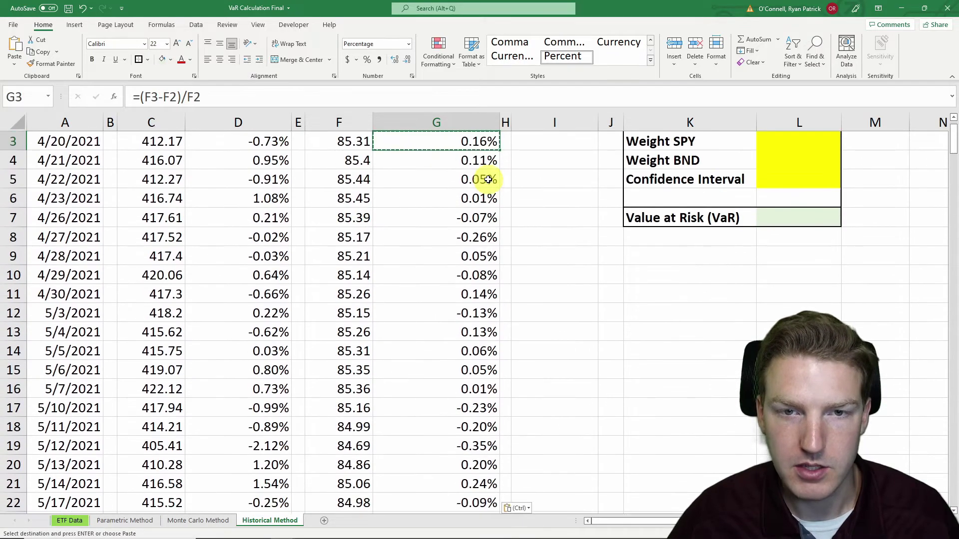
key(ctrl+Up)
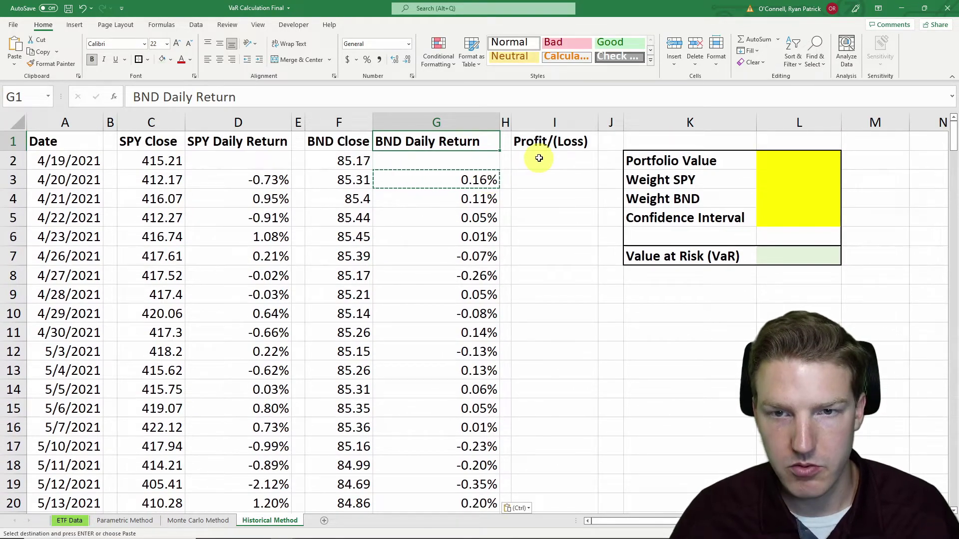
- Enter $100,000 portfolio value, 60% SPY weight, and =1-L3 for the BND weight
click(514, 168)
click(782, 165)
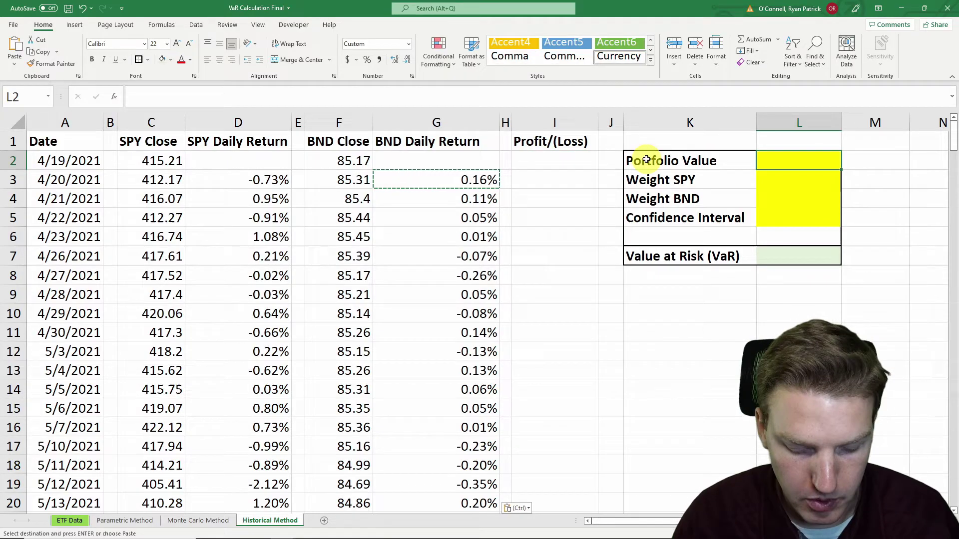
text(100000)
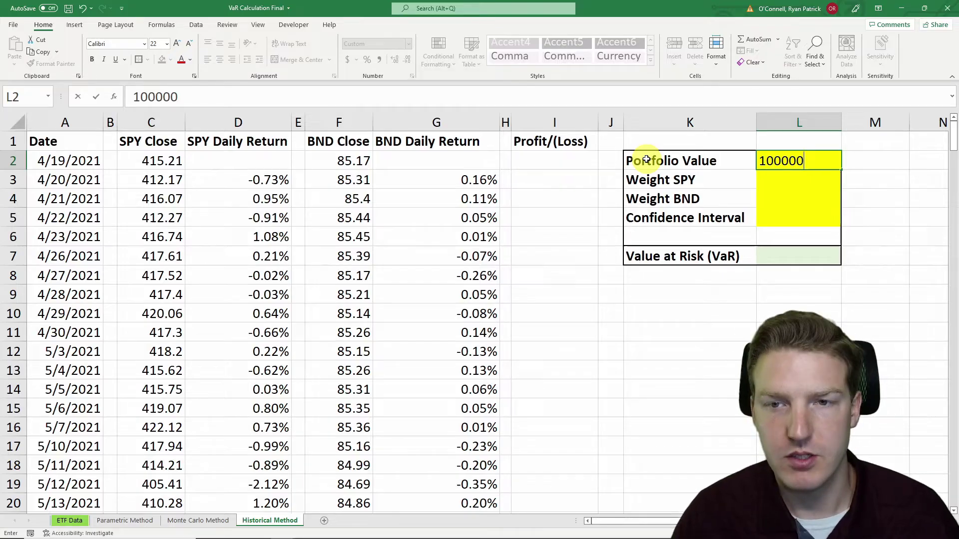
key(Return)
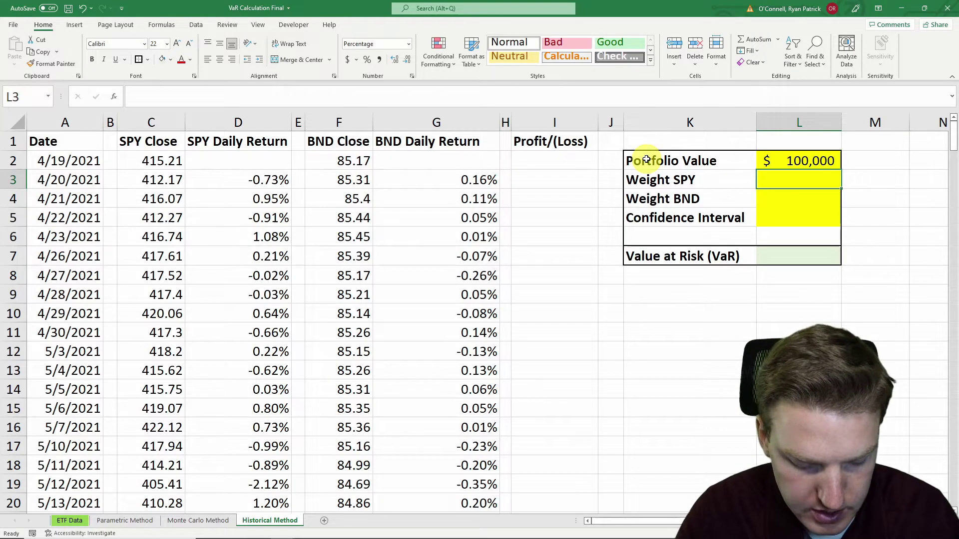
text(60)
key(Return)
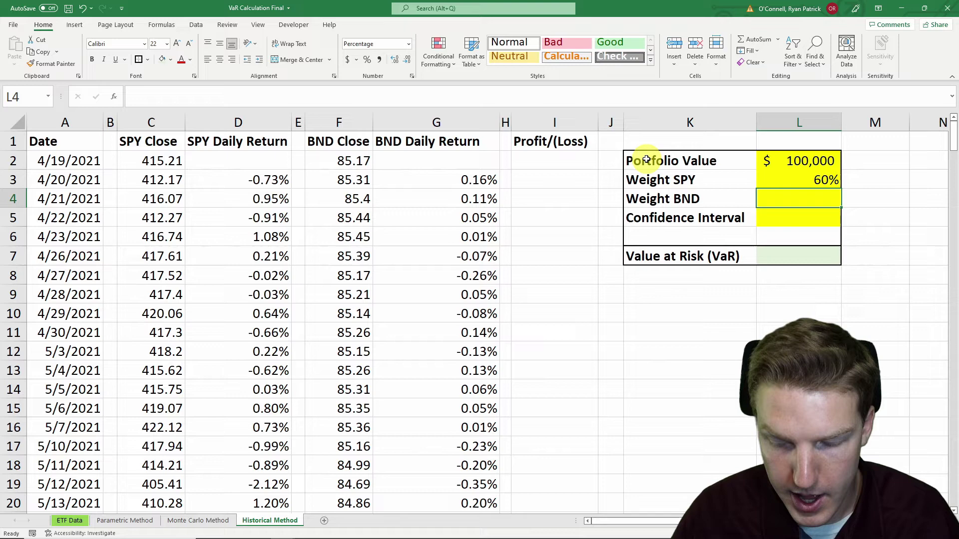
text(=)
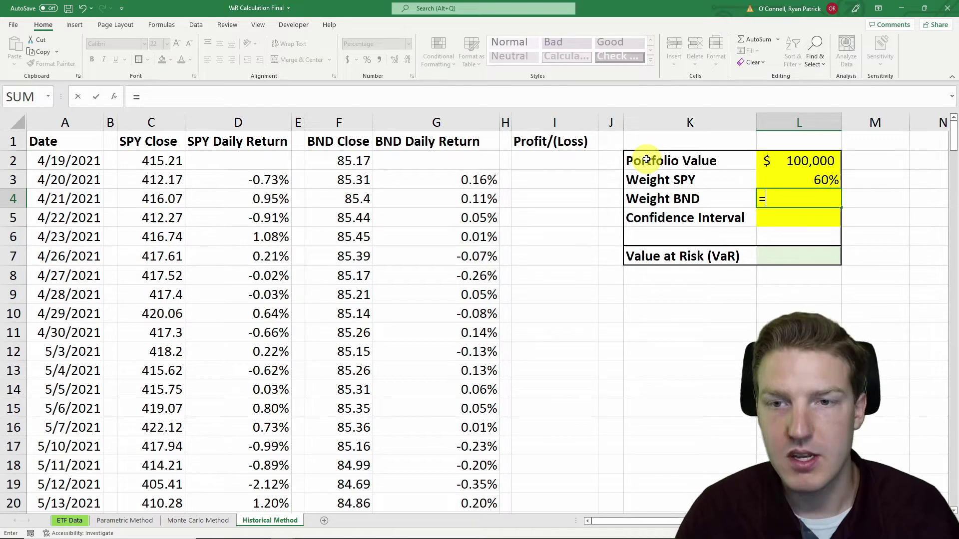
text(1-)
key(Up)
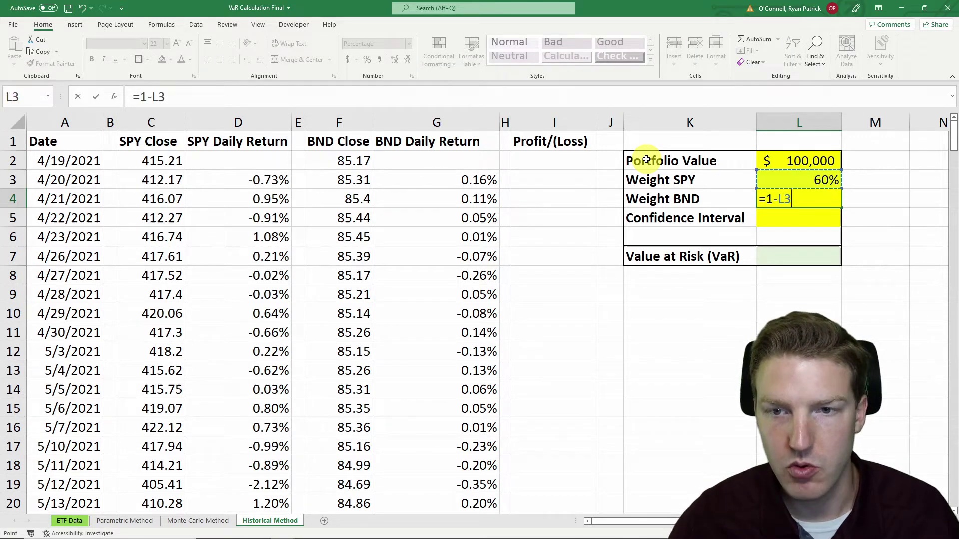
key(Return)
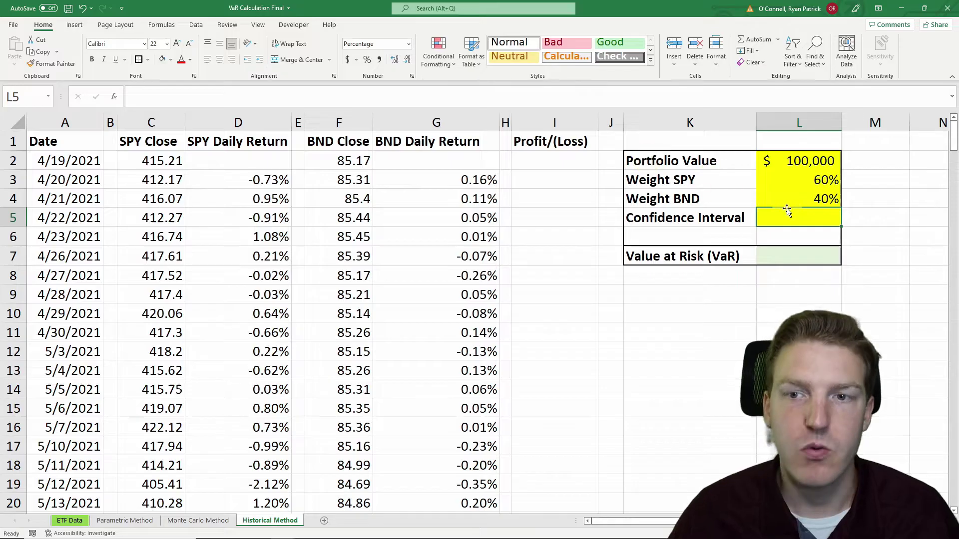
- Review the return formulas, weights and portfolio value before filling Profit/(Loss)
click(558, 178)
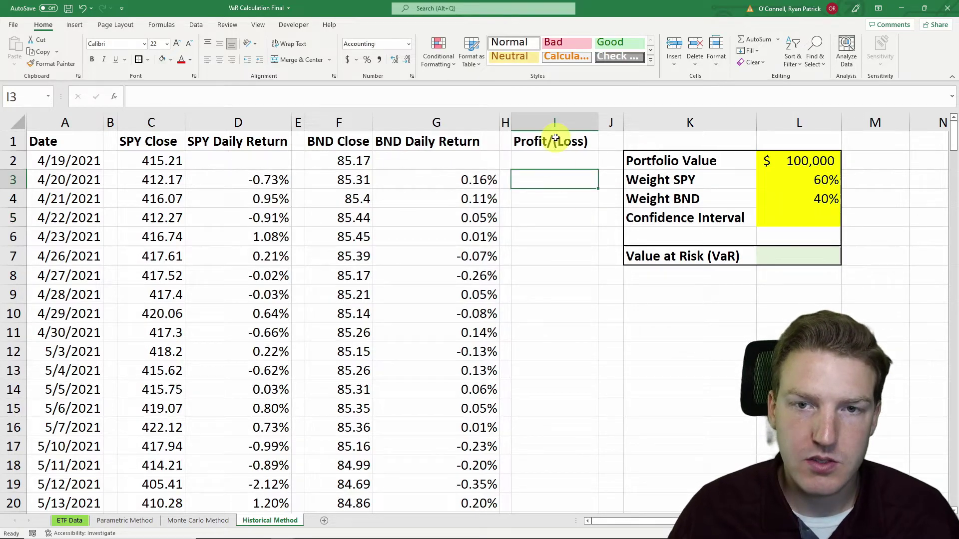
click(554, 135)
click(553, 173)
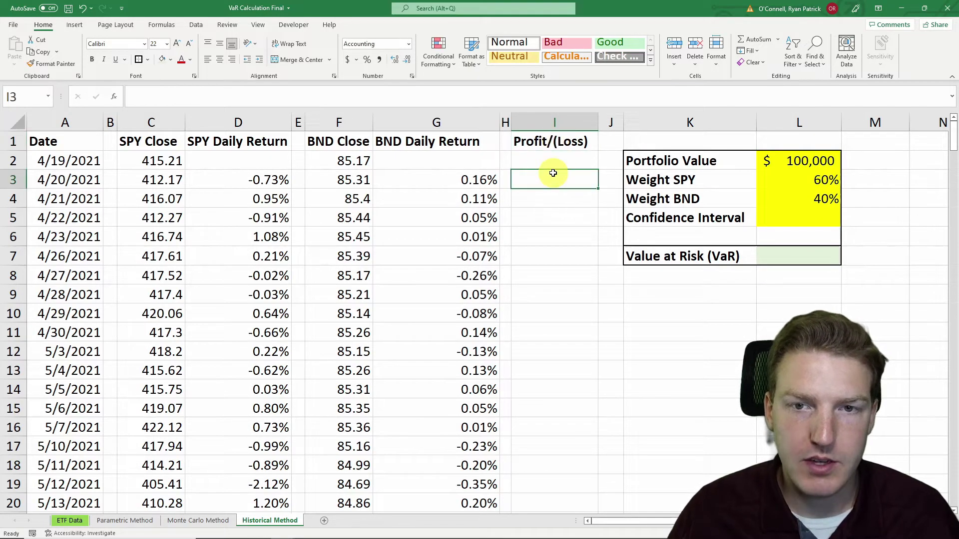
click(253, 180)
click(456, 185)
click(552, 182)
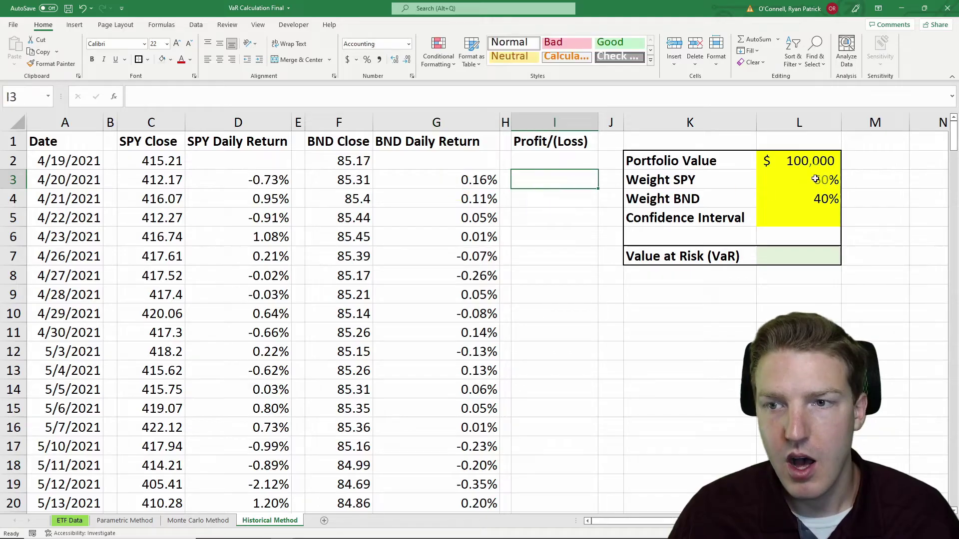
drag(823, 179, 819, 198)
click(803, 160)
click(571, 175)
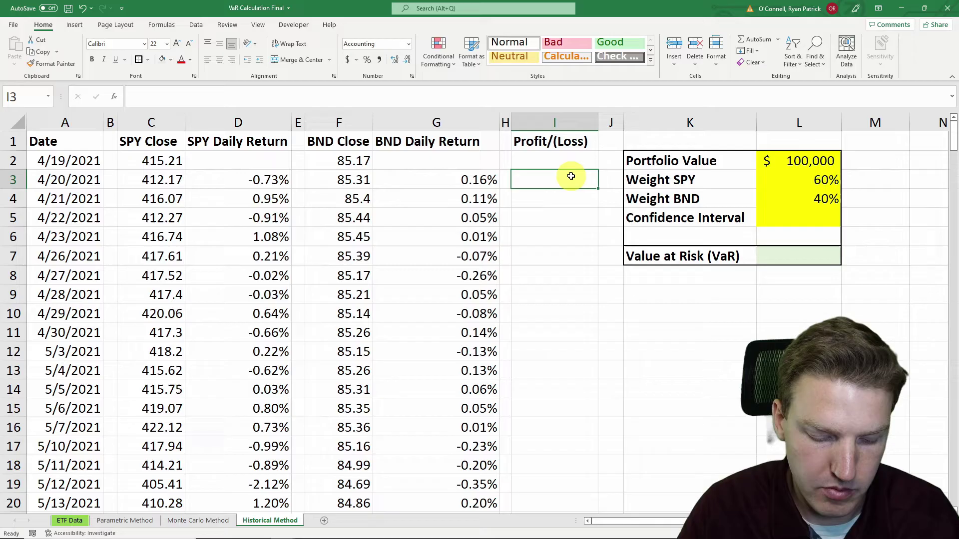
- Enter =L2*((L3*D3)+(L4*G3)) in I3, showing a $(373.54) first-day loss
text(=)
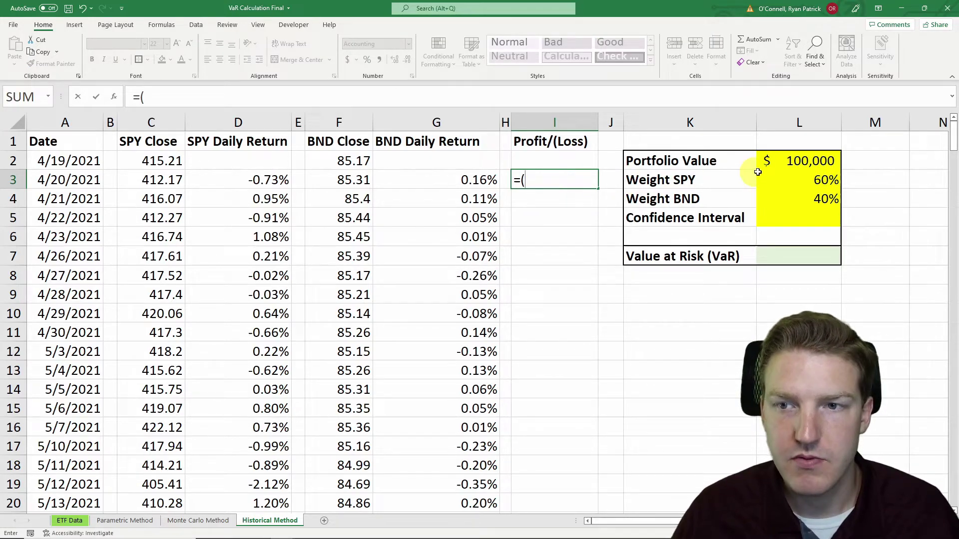
click(796, 162)
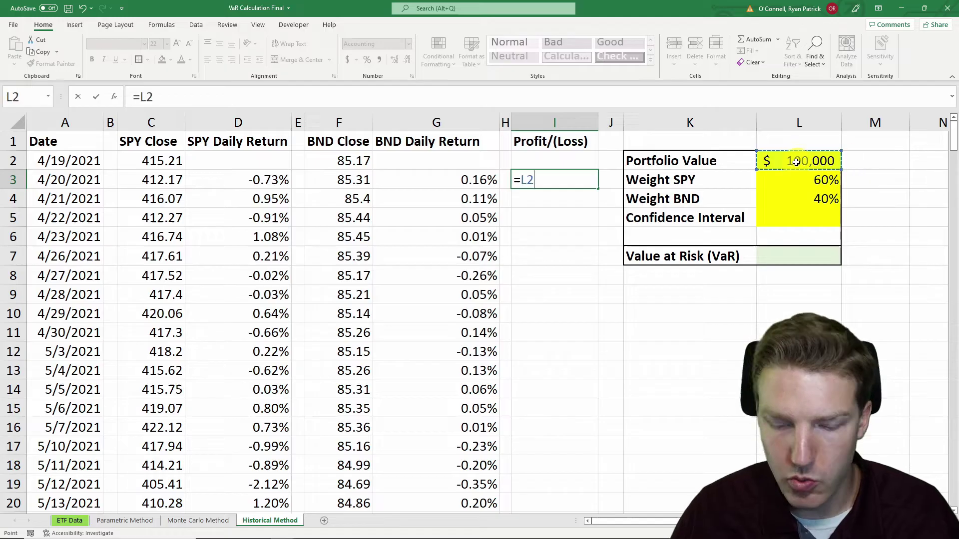
text(*)
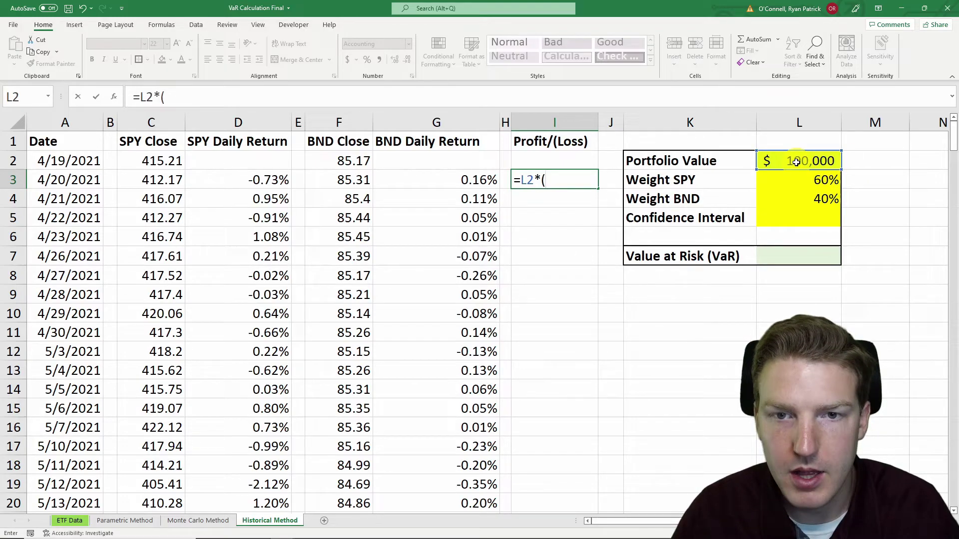
text((()
click(817, 179)
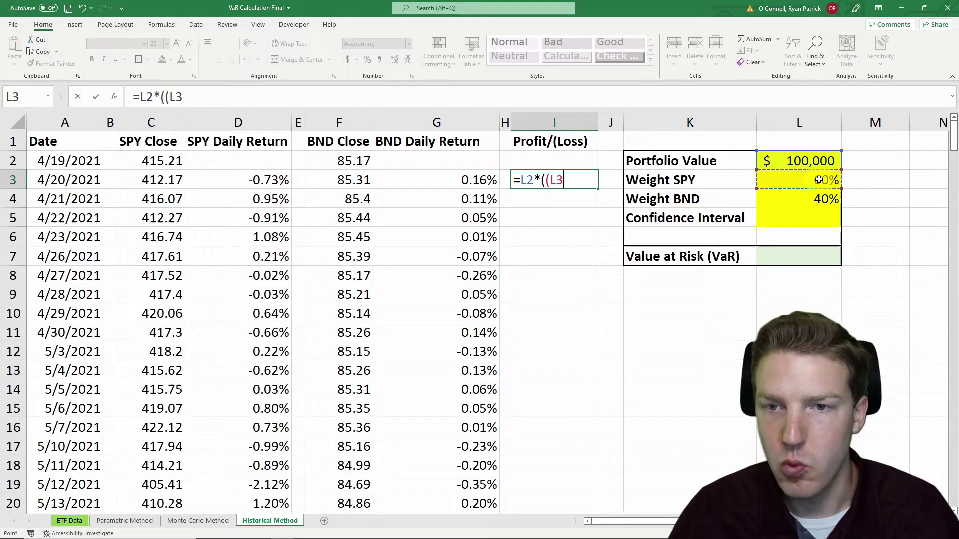
text(*)
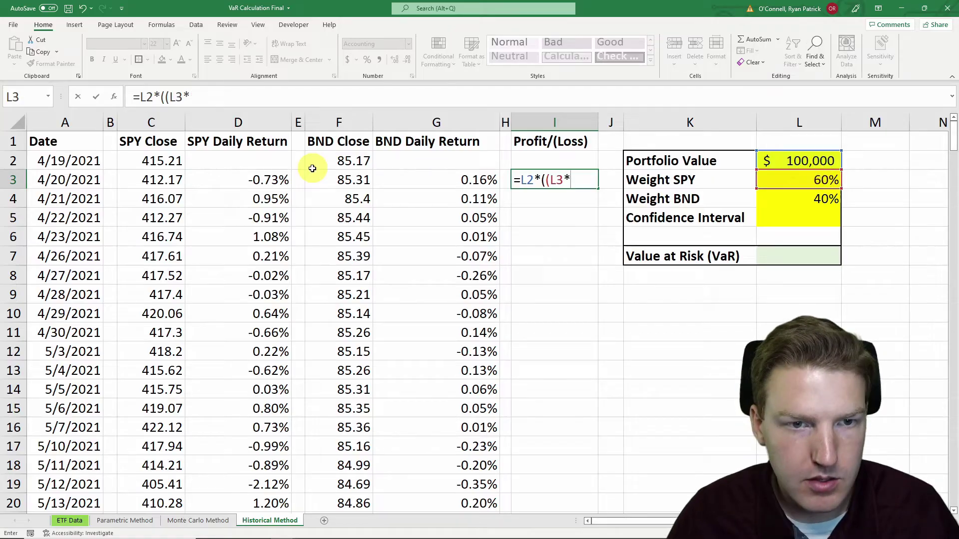
click(252, 179)
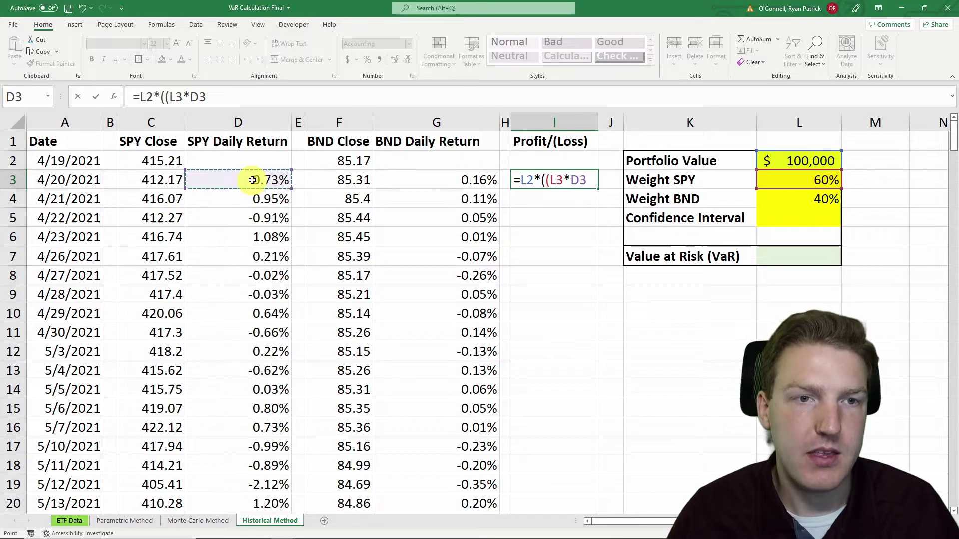
text())
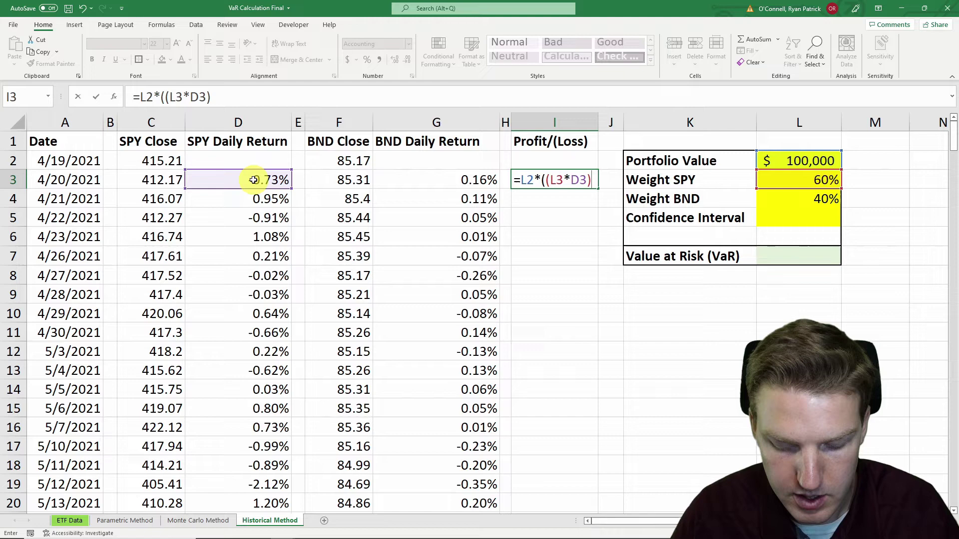
text(+()
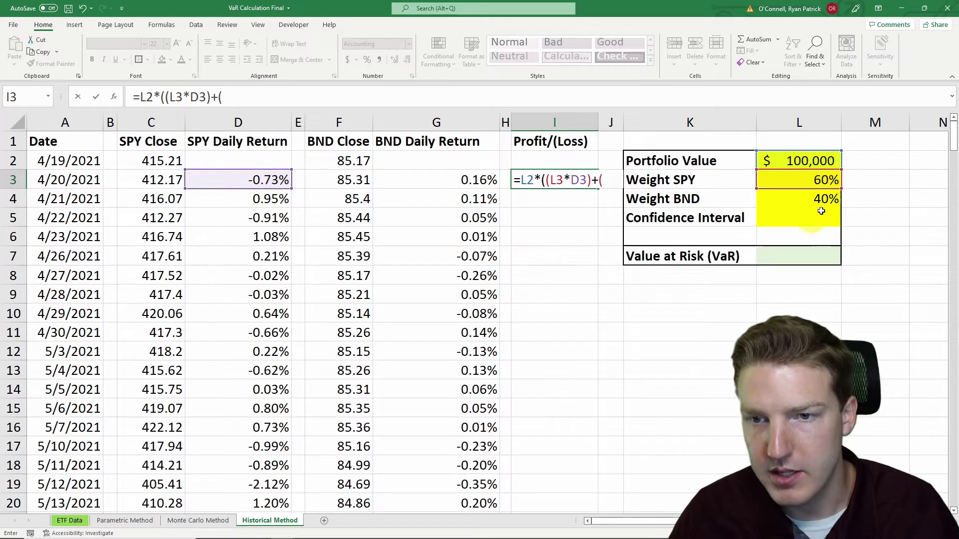
click(799, 205)
text(*)
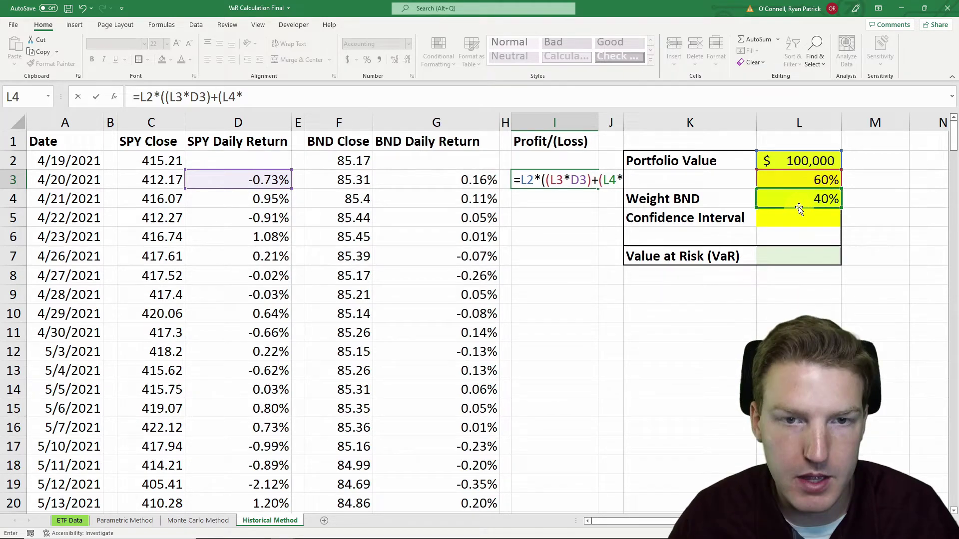
click(481, 179)
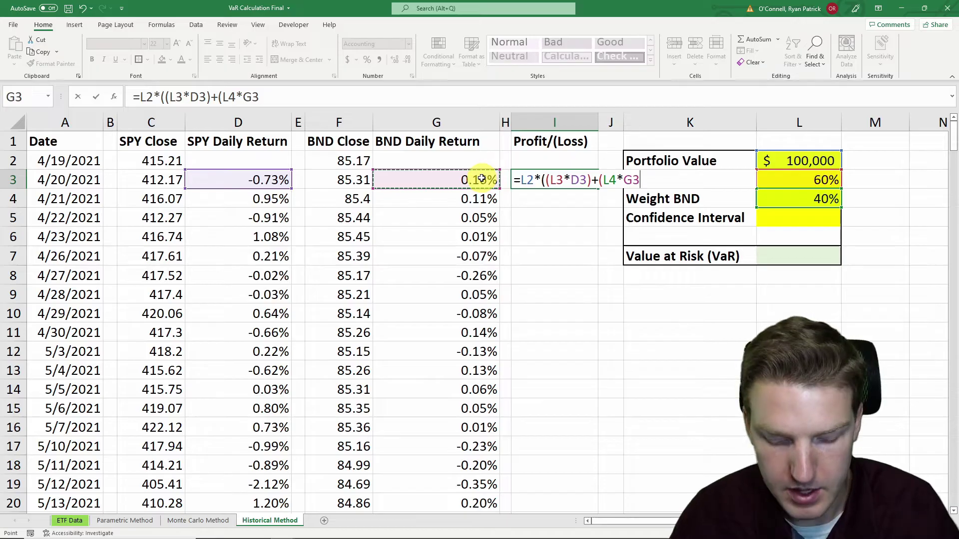
text()))
key(Return)
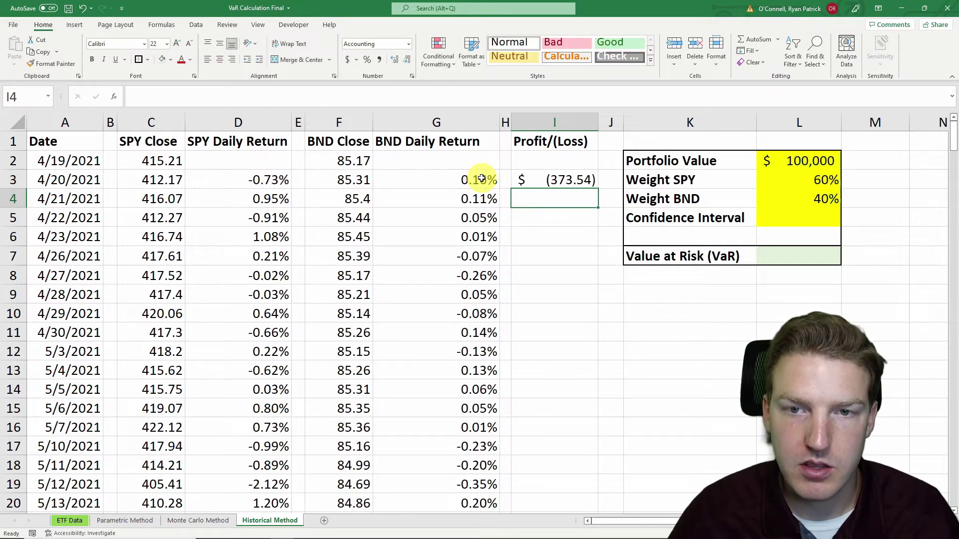
key(Up)
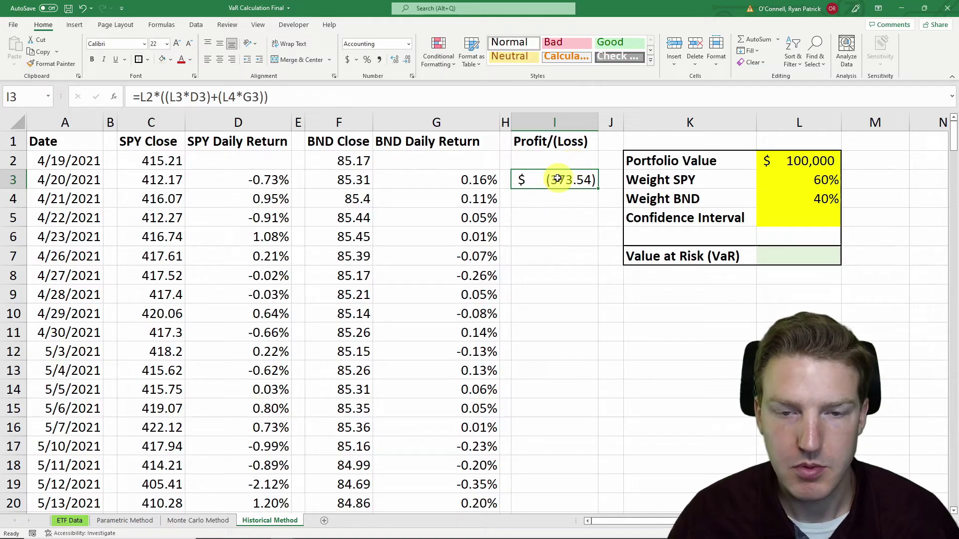
- Fill the initial I3 profit/loss formula down column I to row 253
key(ctrl+c)
key(Left)
key(Left)
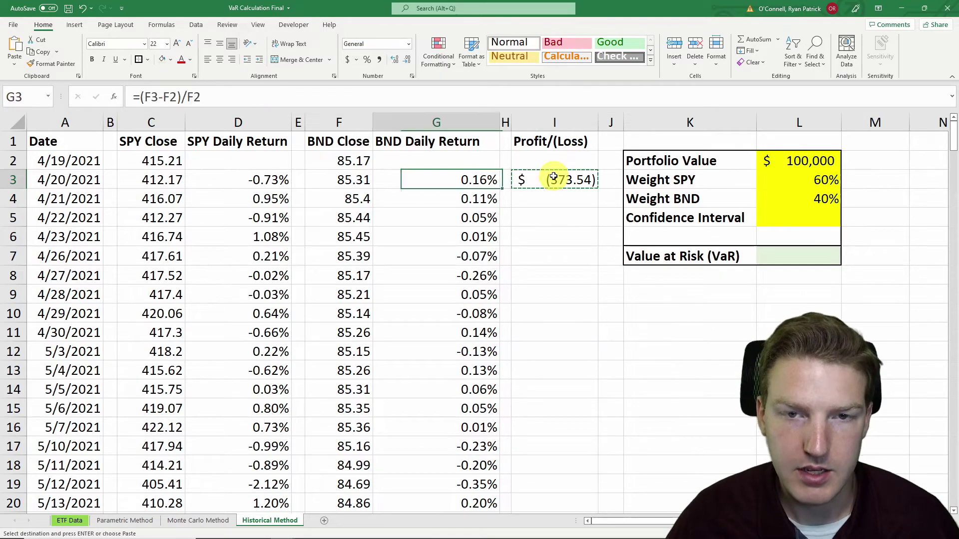
key(ctrl+Down)
key(Right)
key(Right)
key(ctrl+shift+Up)
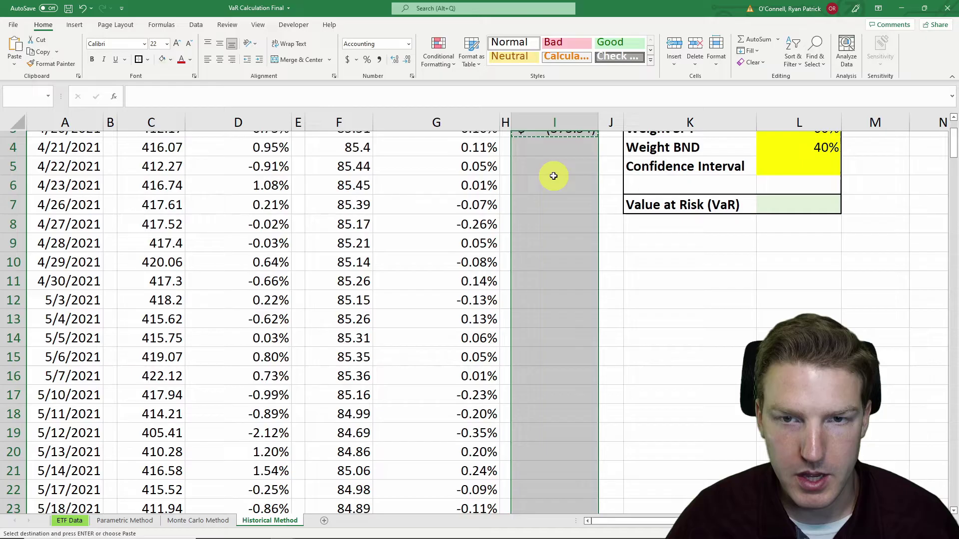
key(ctrl+v)
key(ctrl+Up)
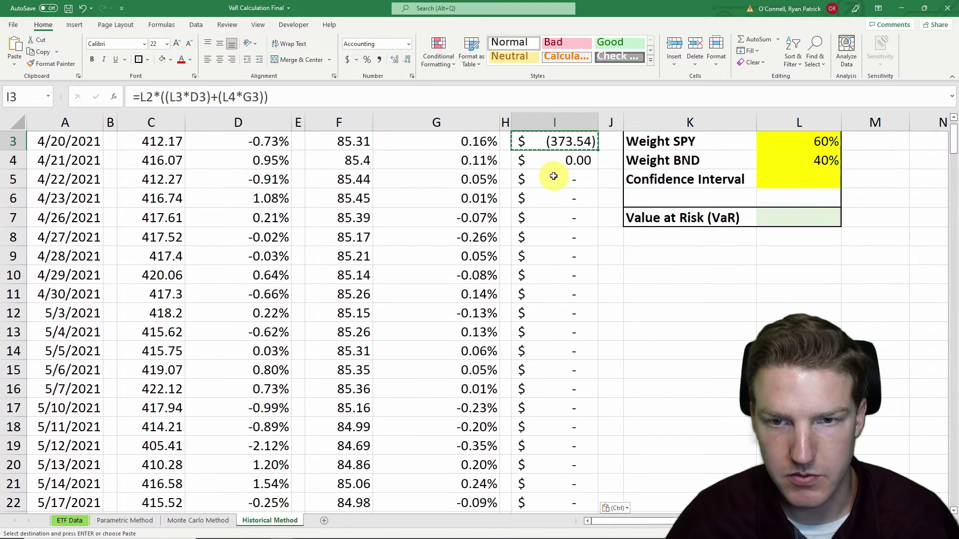
key(Up)
key(Up)
- Make L2, L3 and L4 absolute in the I3 formula and refill it down to I253
click(553, 175)
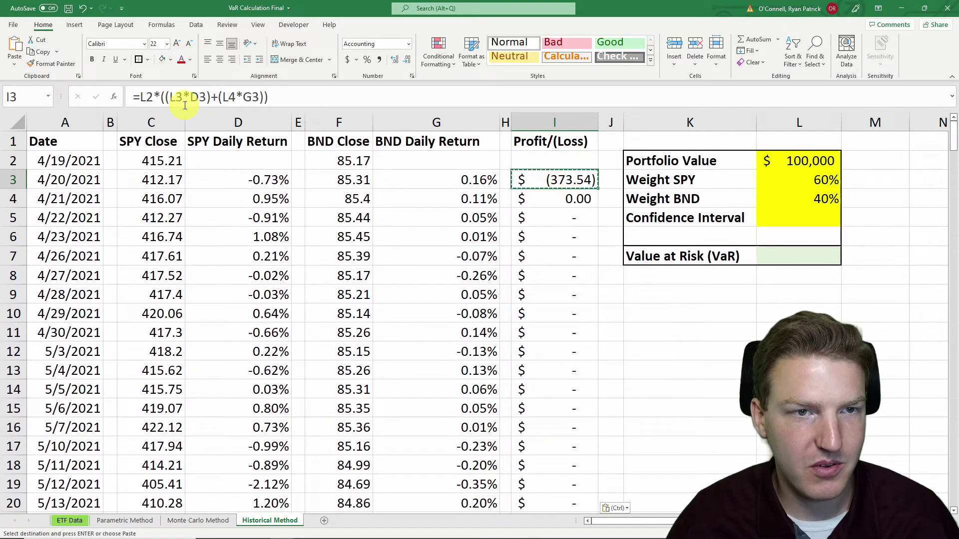
click(152, 98)
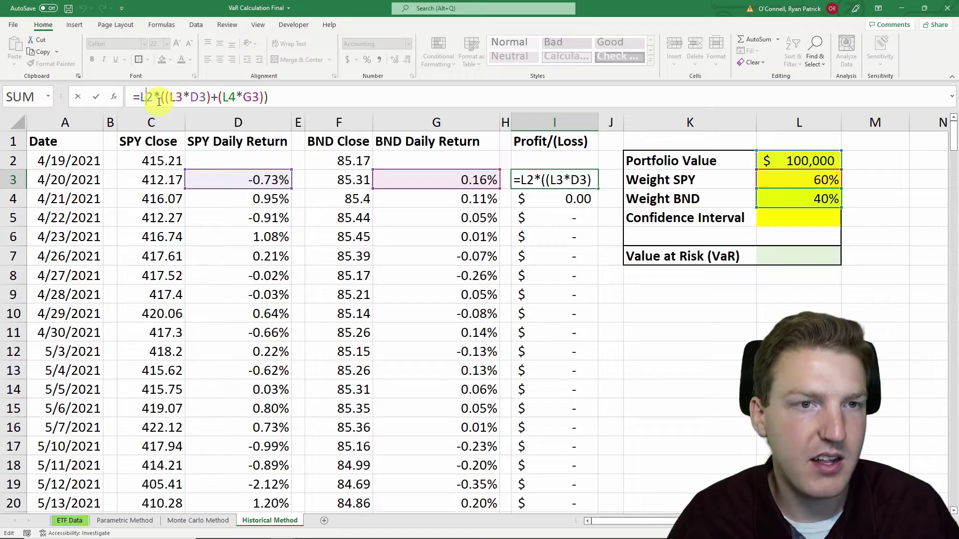
key(F4)
click(191, 97)
key(F4)
click(255, 96)
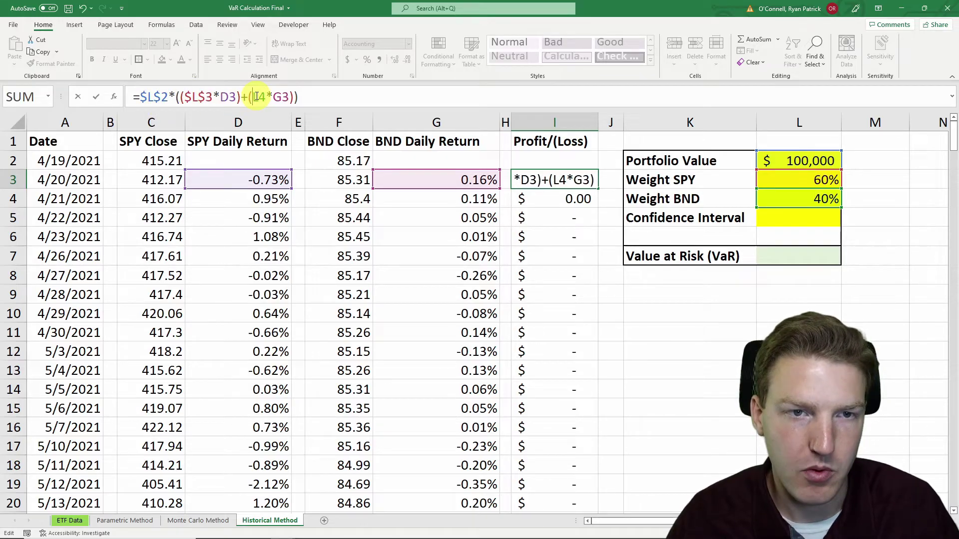
key(F4)
key(ctrl+Return)
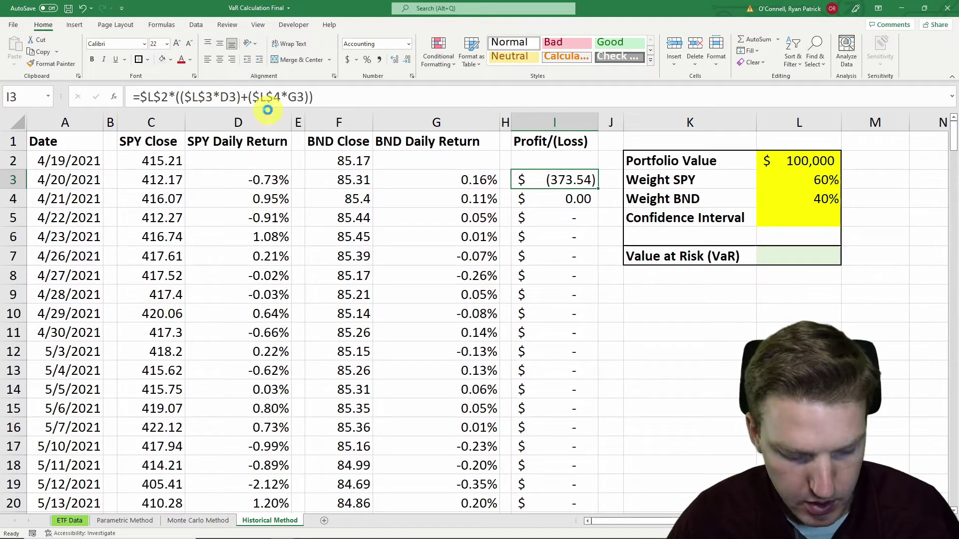
key(ctrl+c)
key(ctrl+shift+Down)
key(ctrl+v)
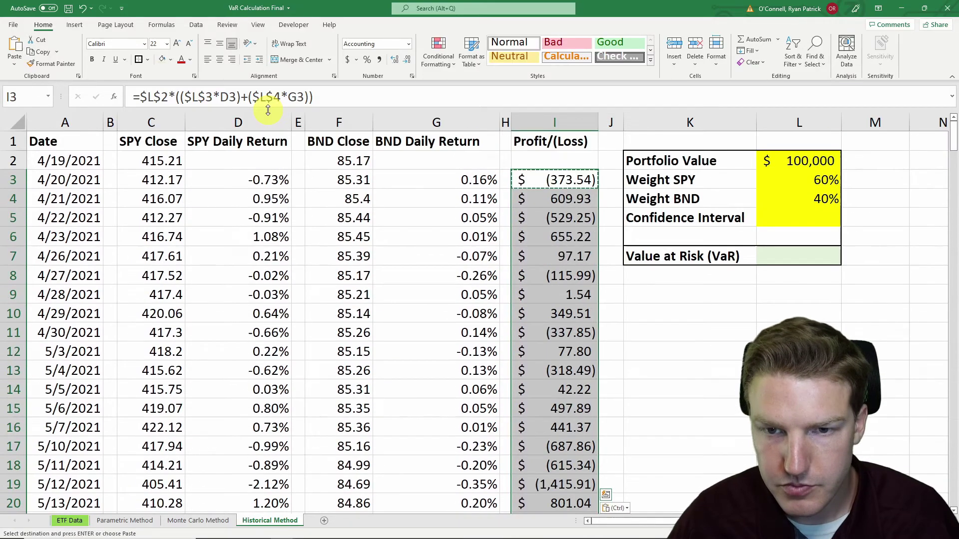
key(ctrl+Up)
- Enter .9 in L5 so the confidence interval reads 90%
click(797, 216)
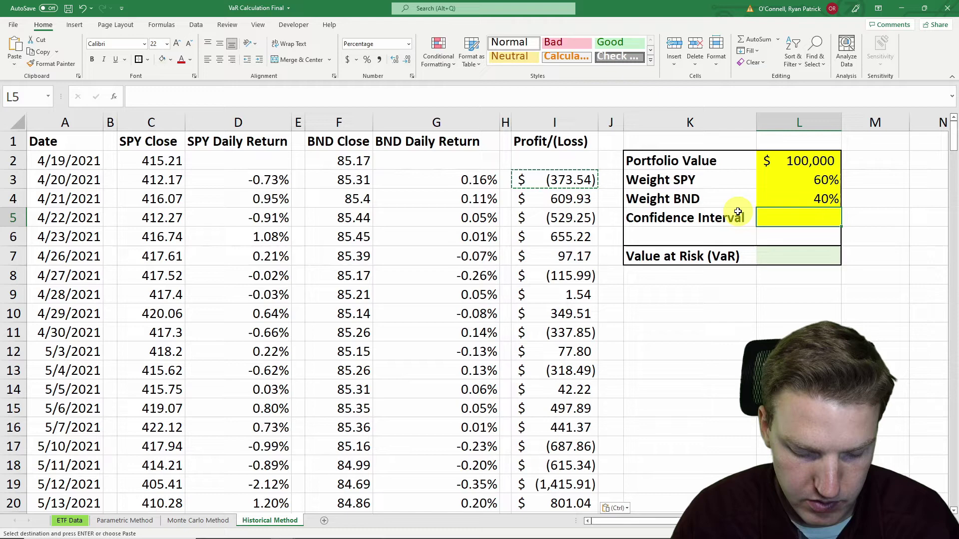
text(.9)
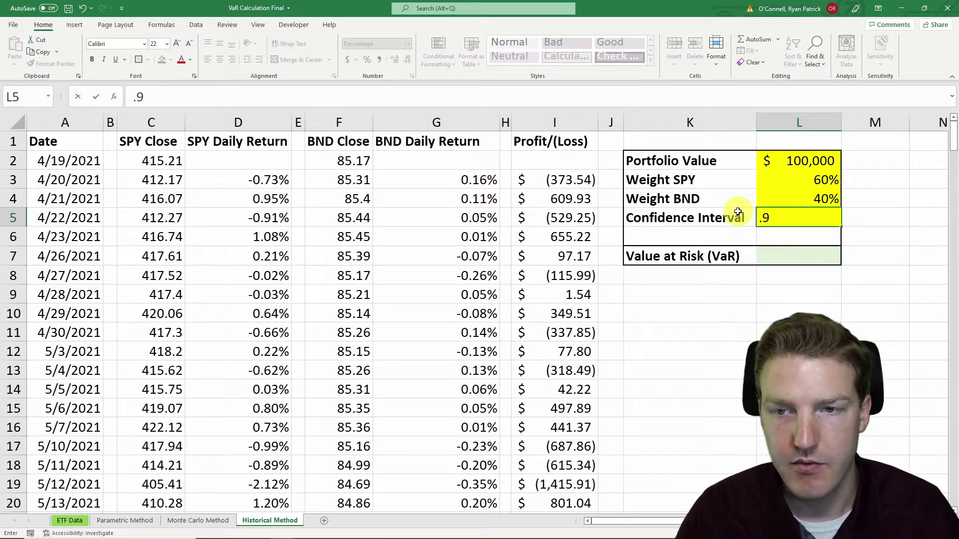
key(Return)
click(771, 256)
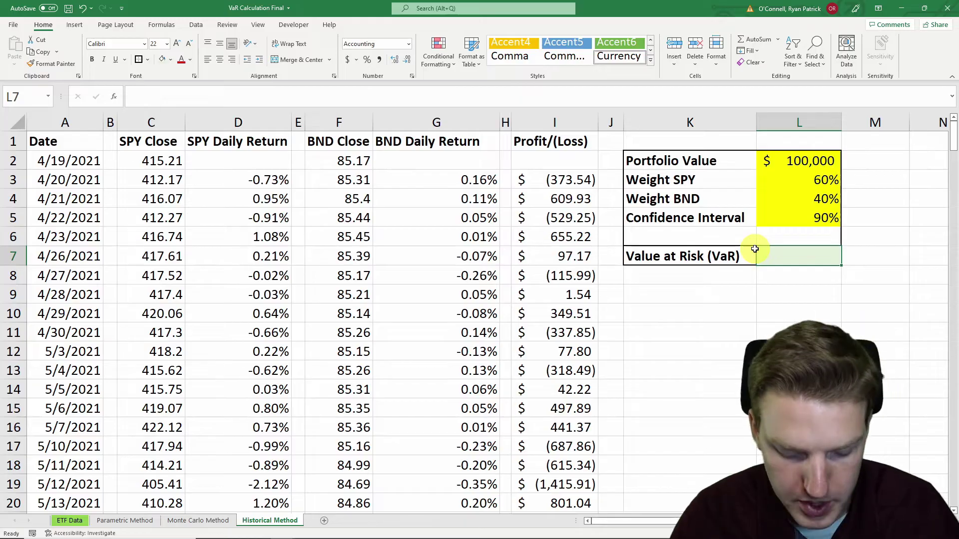
- Enter =PERCENTILE.INC(I3:I253,1-L5) in L7, returning $(767.33)
text(=)
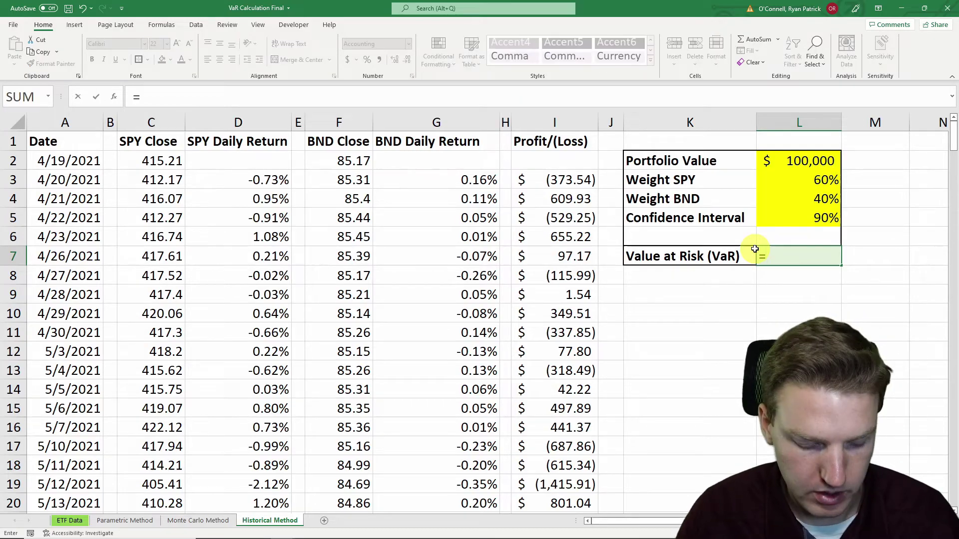
text(percen)
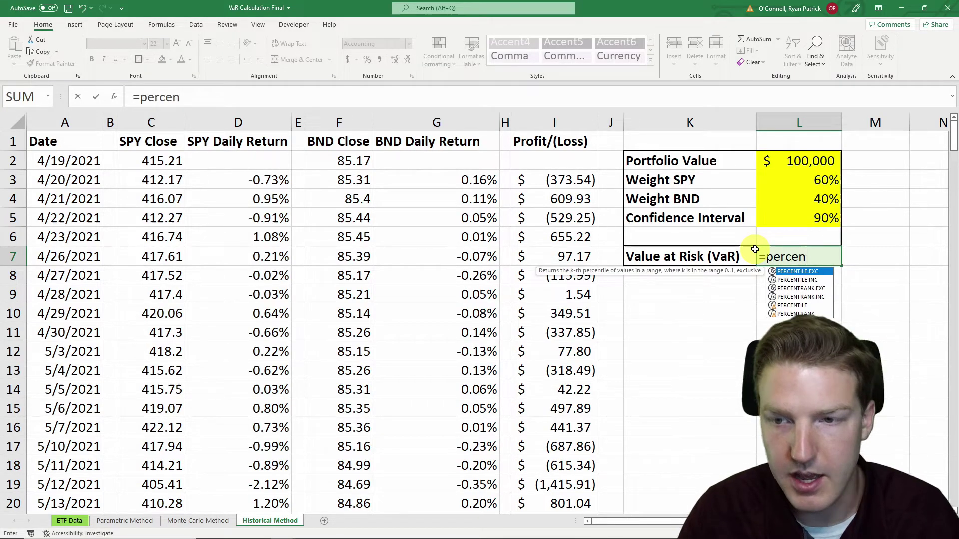
key(Down)
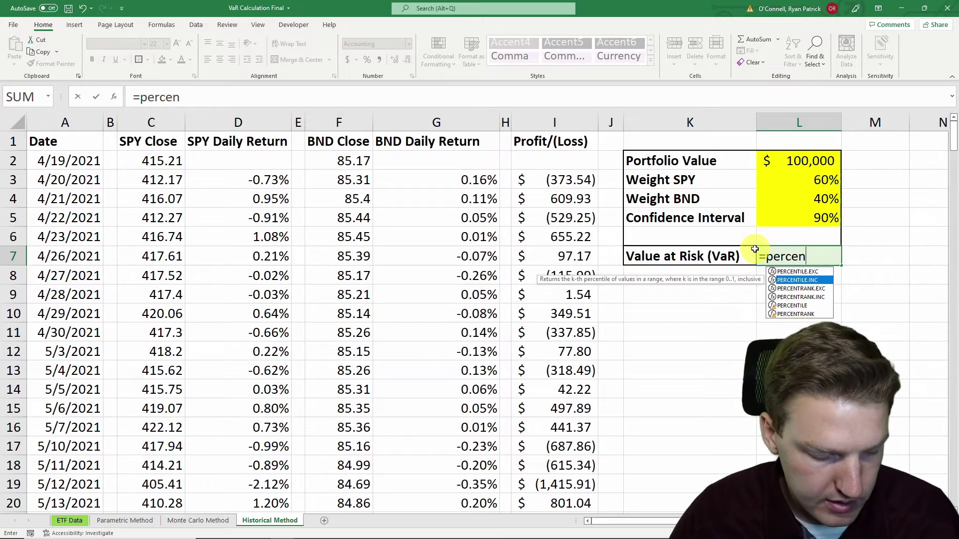
text(n)
key(Tab)
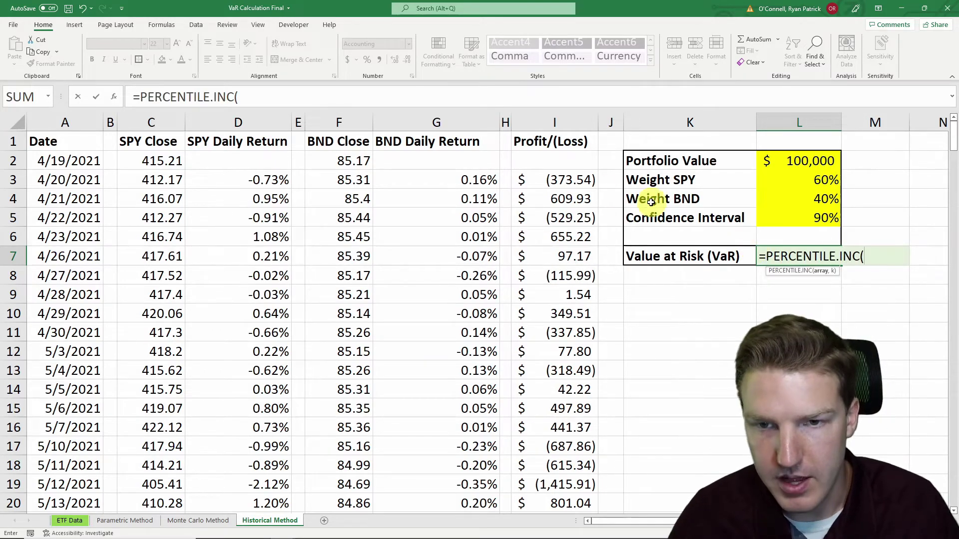
click(577, 183)
key(ctrl+shift+Down)
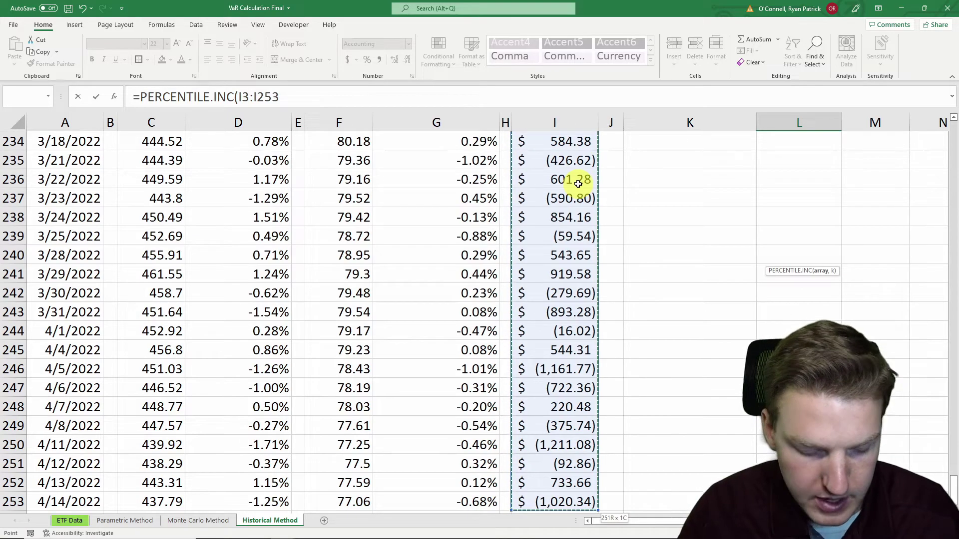
text(,)
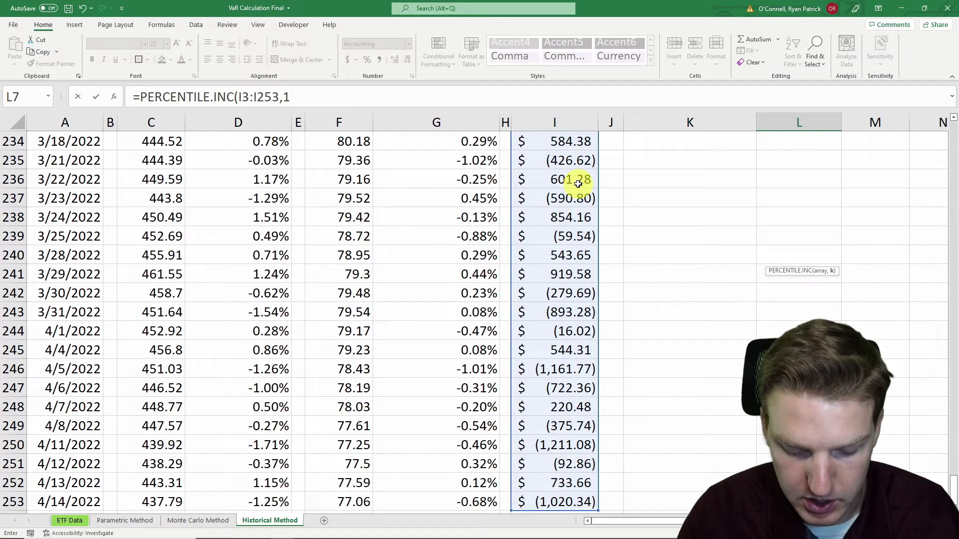
text(1-)
key(Up)
key(Up)
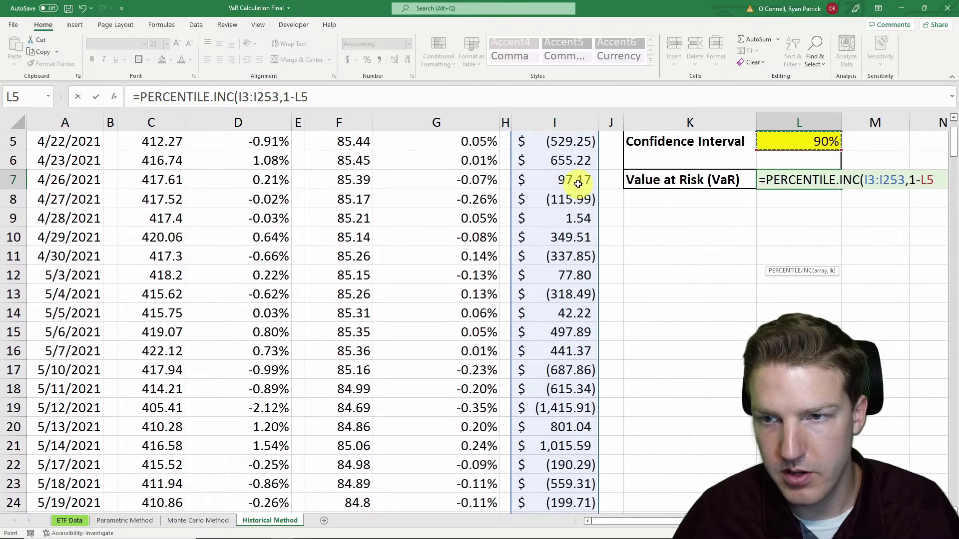
scroll(729, 268, up, 2)
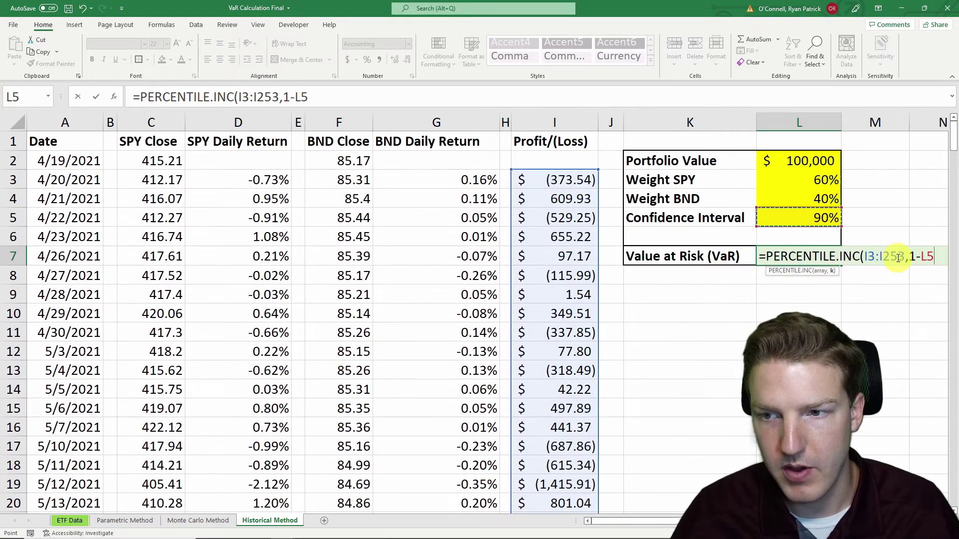
text())
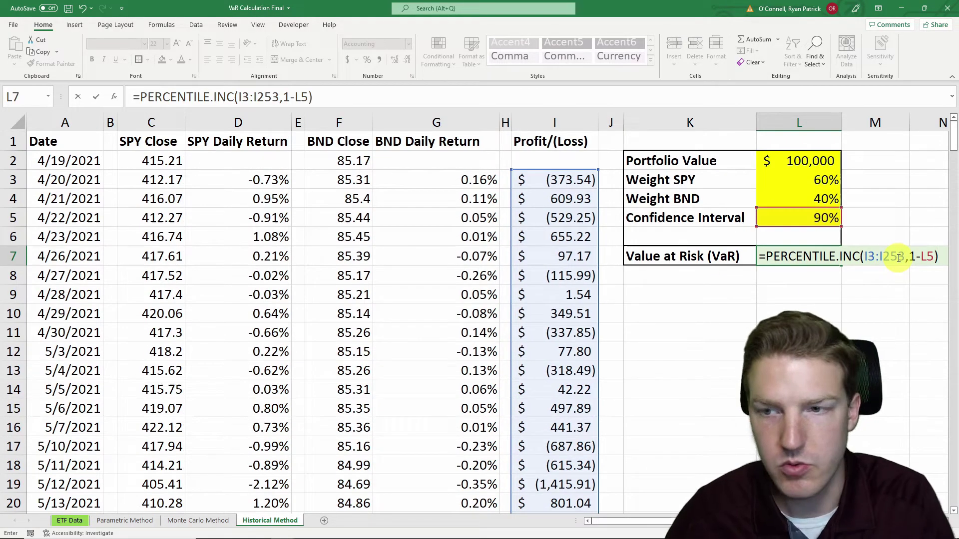
key(Return)
- Check the L7 result and select the profit/loss values I3:I253
click(766, 252)
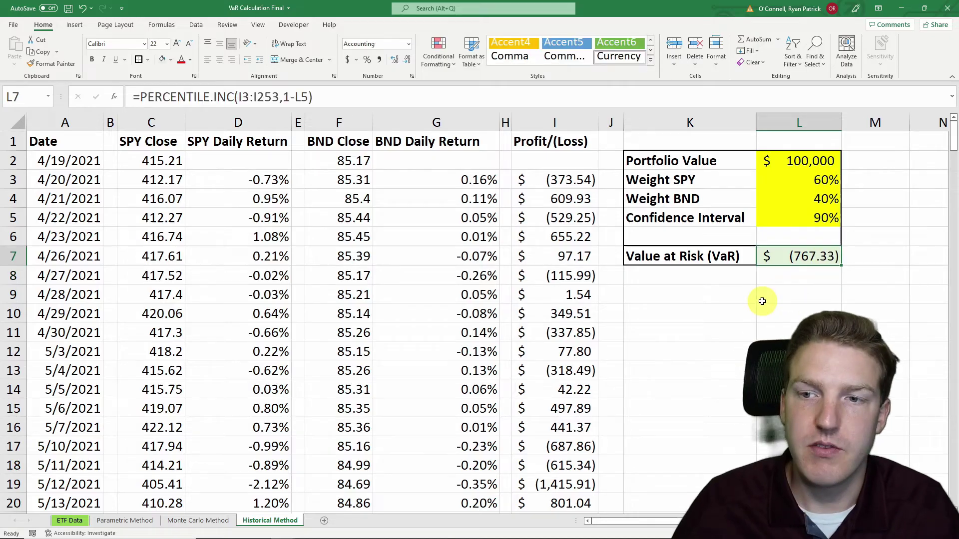
click(544, 184)
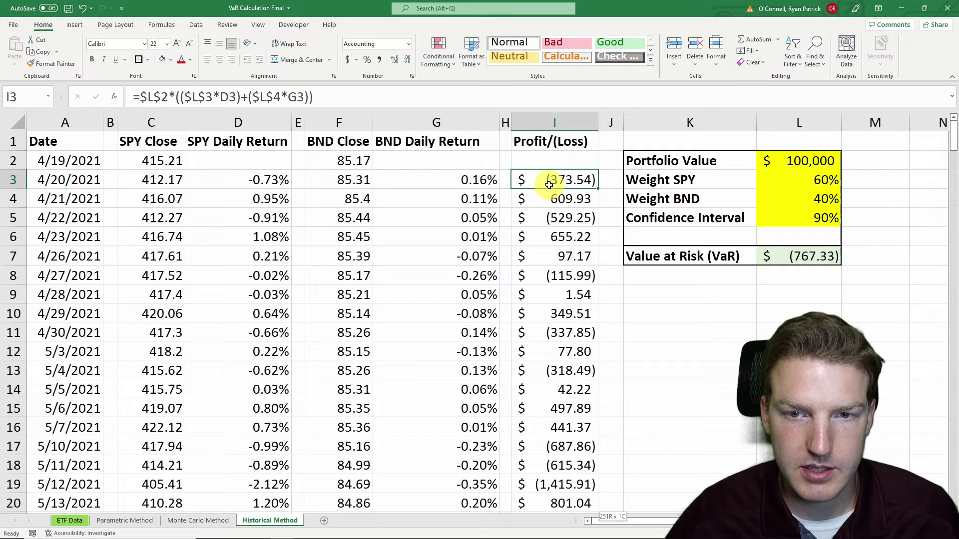
key(ctrl+shift+Down)
- Insert a histogram of I3:I253, move it to A1, and enlarge it to about column J, row 20
click(81, 22)
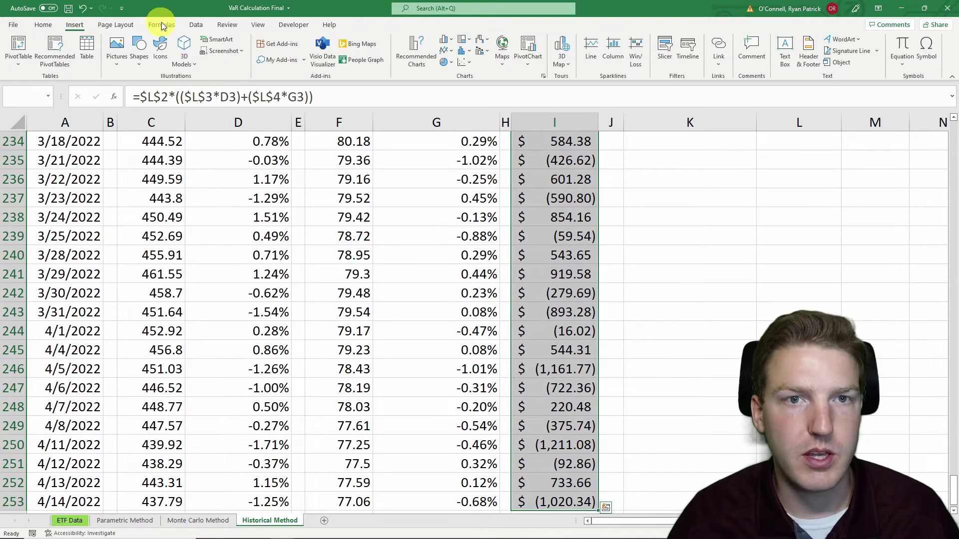
click(460, 49)
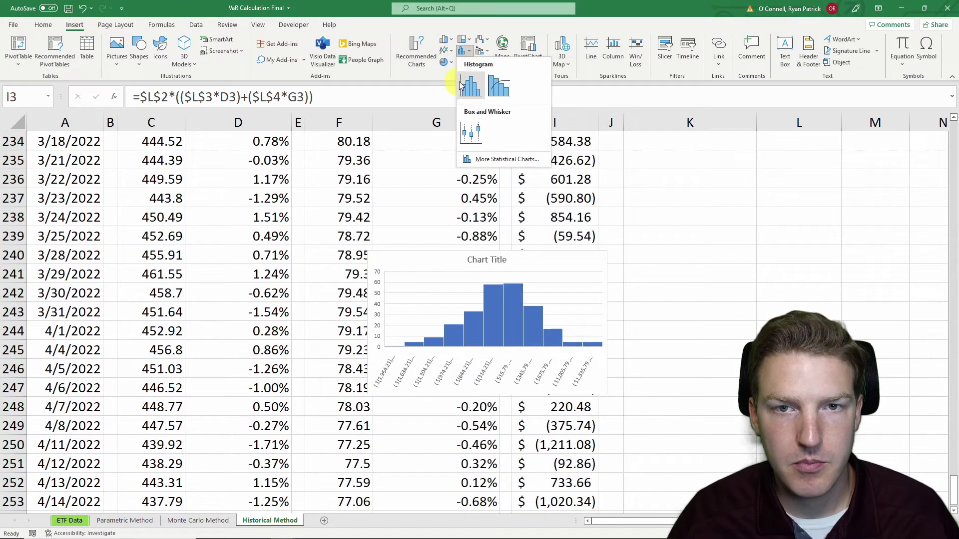
click(460, 86)
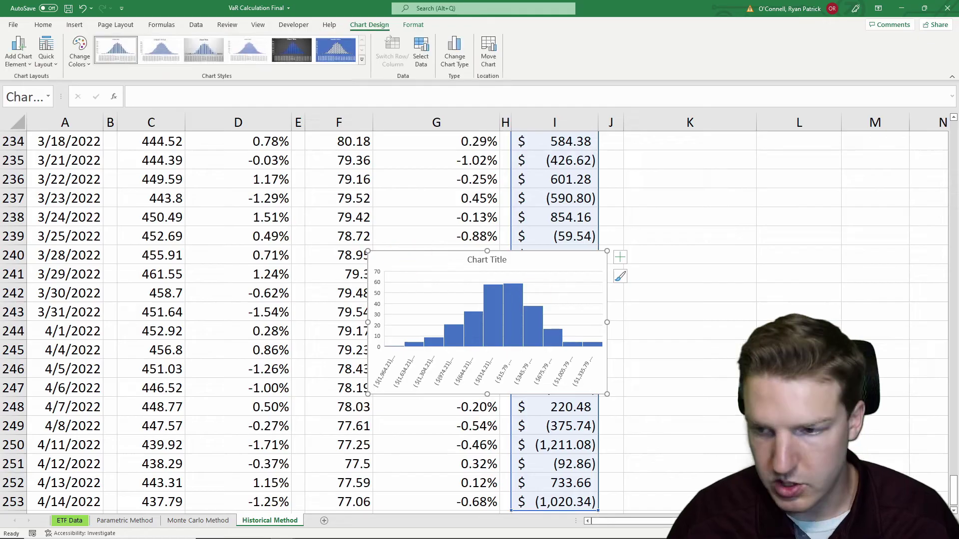
drag(954, 482, 949, 113)
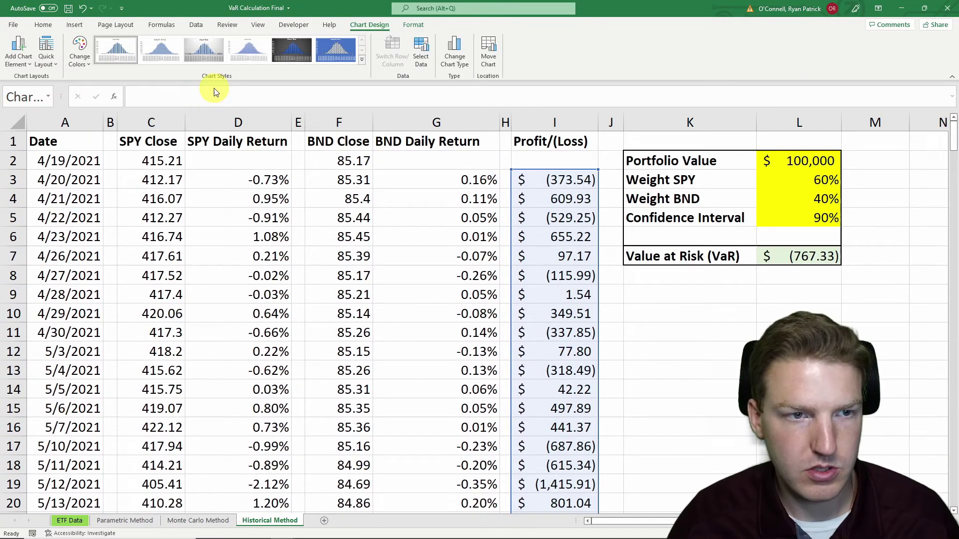
click(53, 140)
key(ctrl+v)
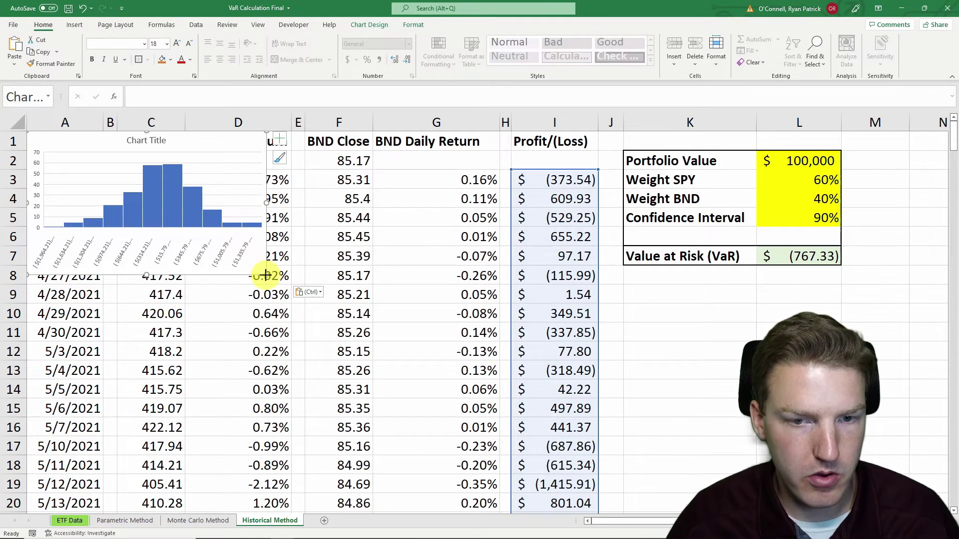
drag(266, 275, 602, 505)
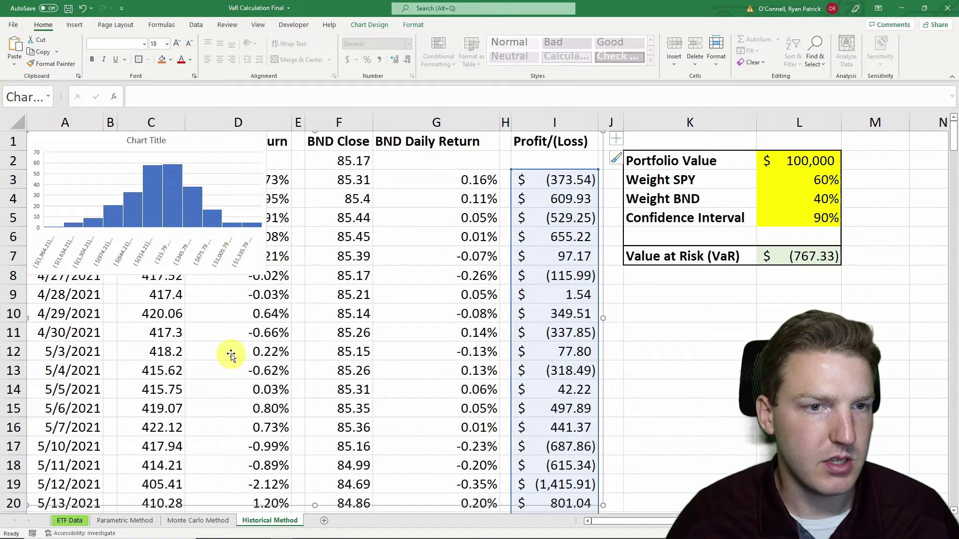
- Make the histogram's horizontal axis labels bold at size 20
click(167, 480)
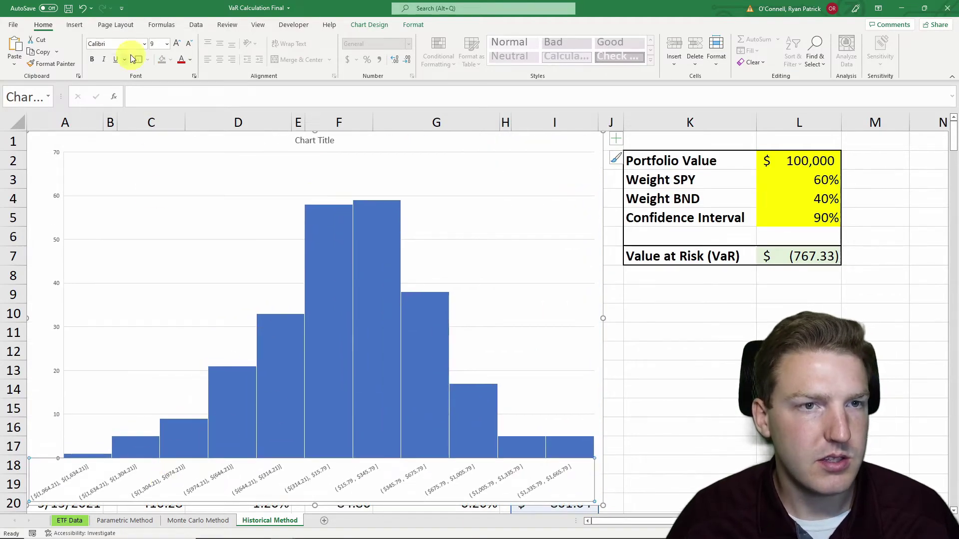
click(92, 57)
click(159, 44)
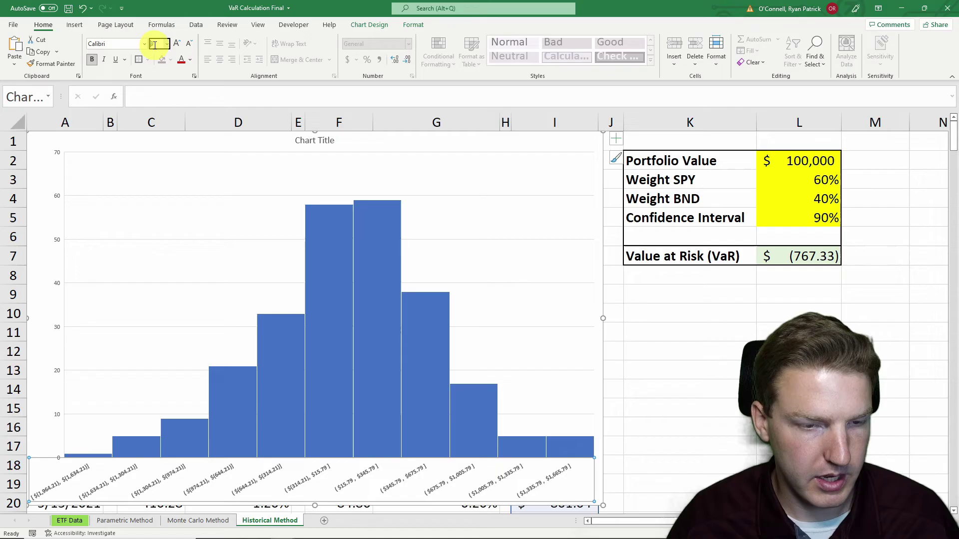
text(20)
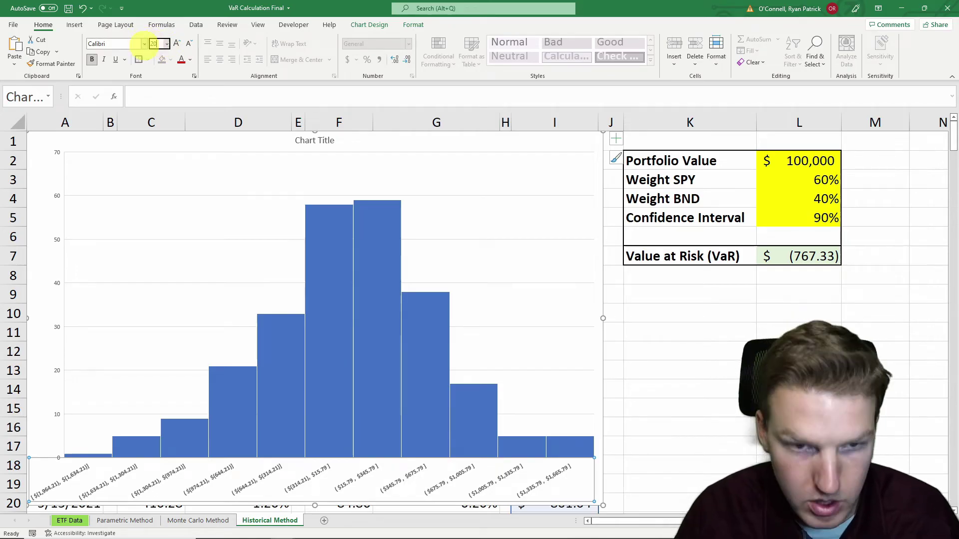
key(Return)
- Set vertical axis labels to size 20 and shrink horizontal labels to 16 to fit
click(63, 250)
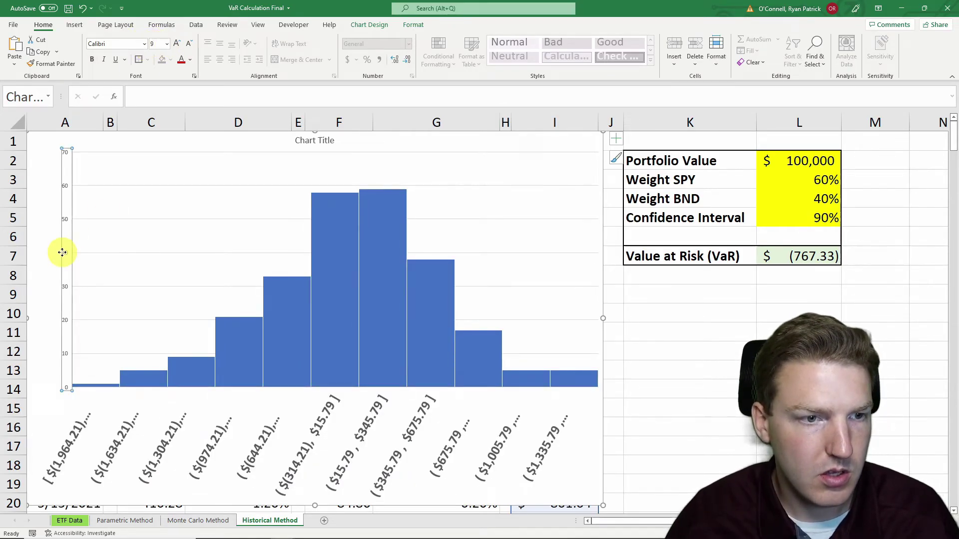
click(155, 44)
text(20)
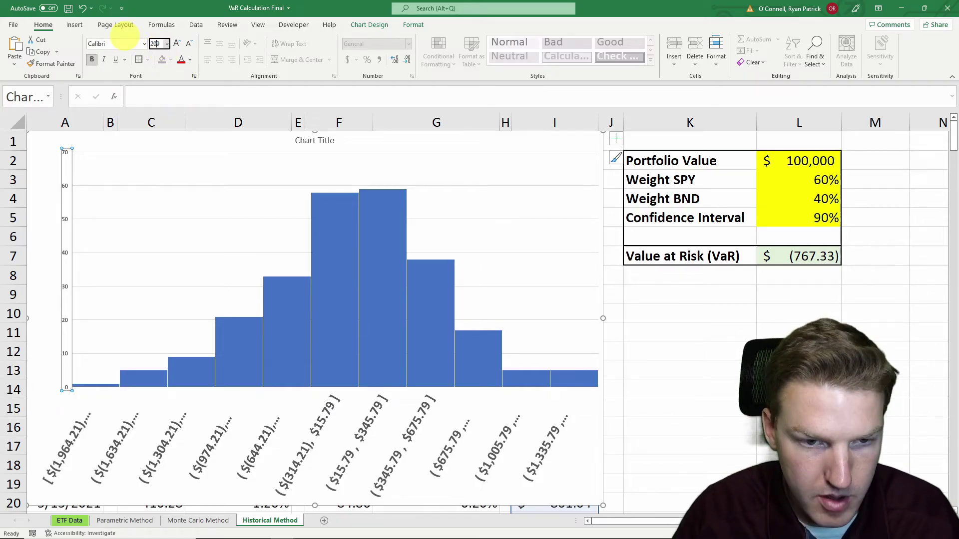
text(0)
key(Return)
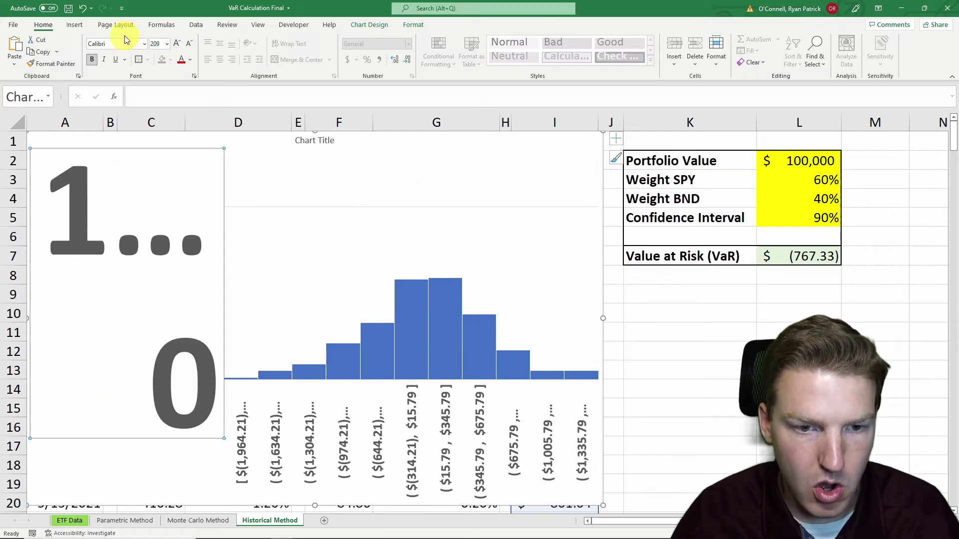
click(161, 43)
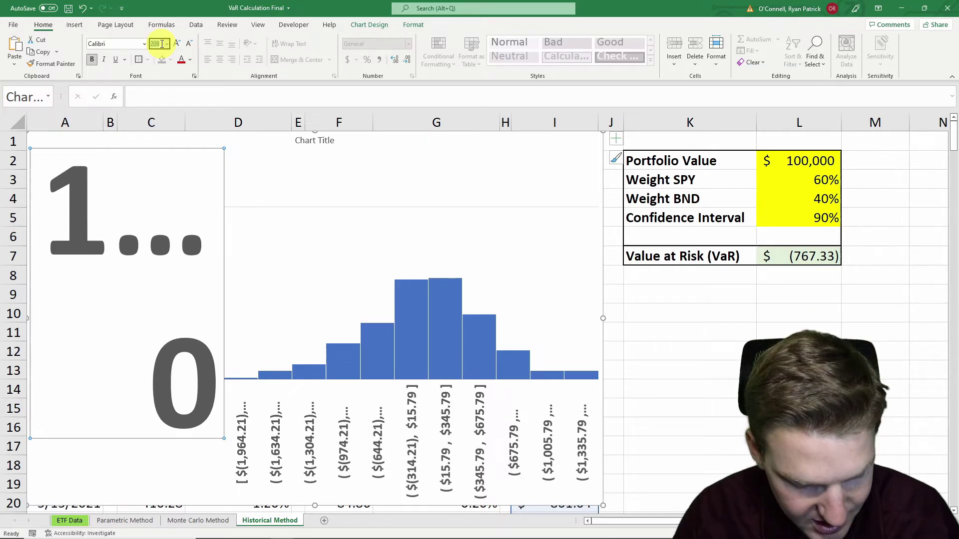
text(20)
key(Return)
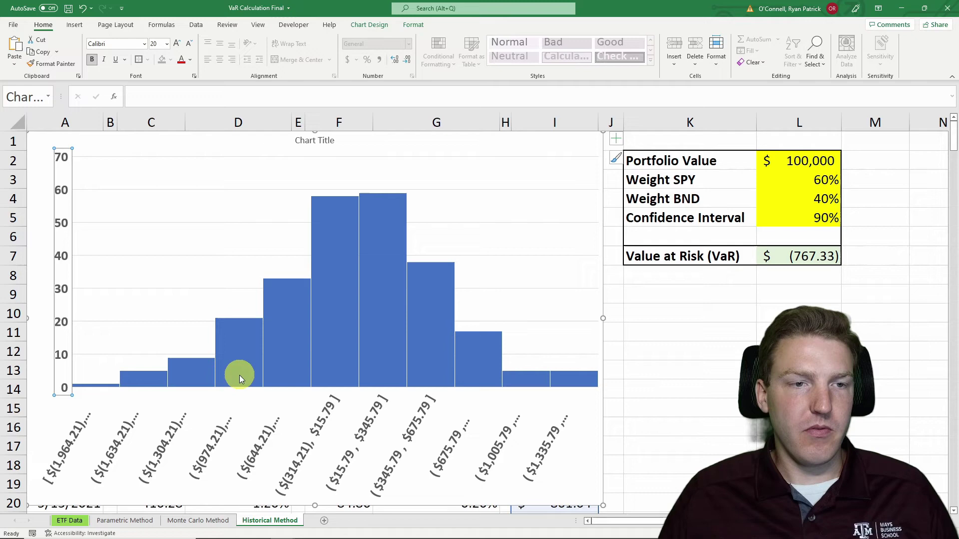
click(227, 409)
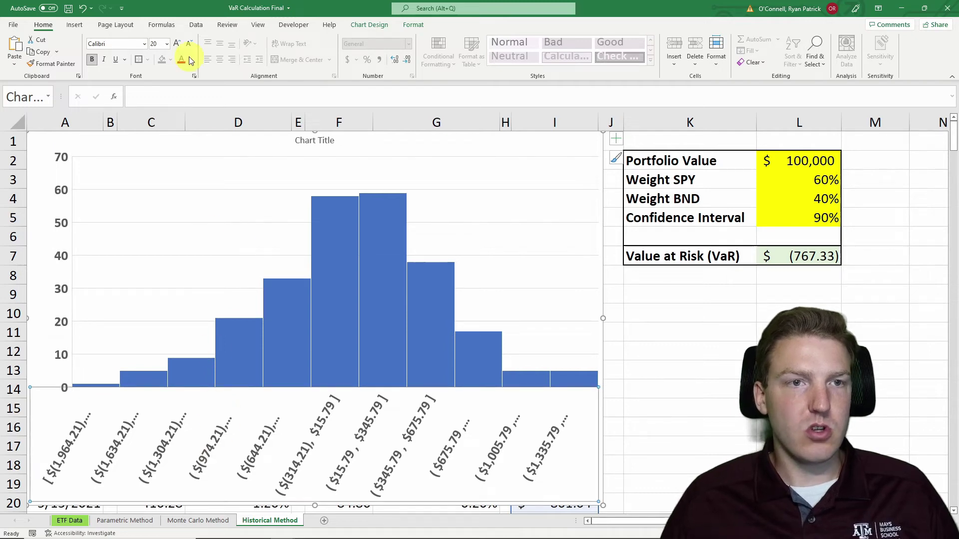
click(188, 44)
click(188, 44)
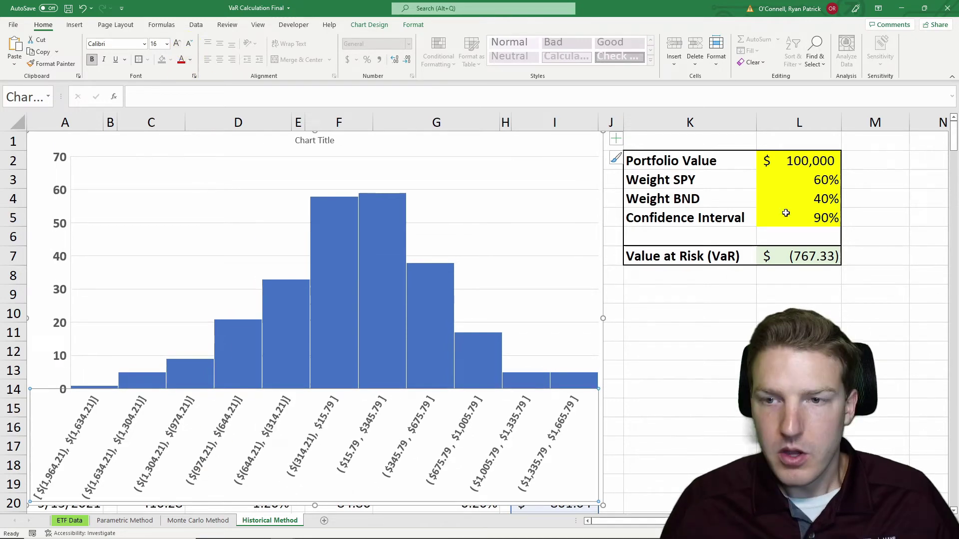
click(827, 256)
click(824, 218)
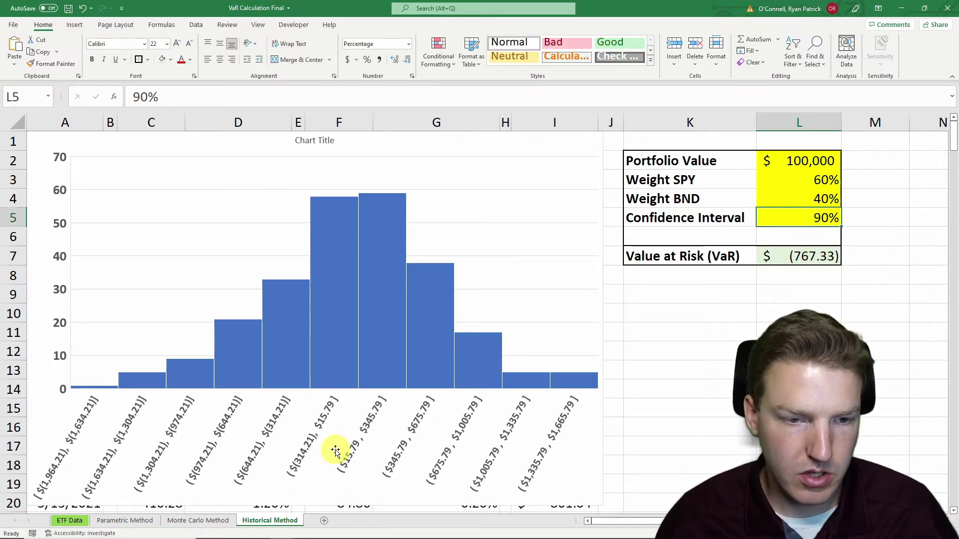
click(230, 351)
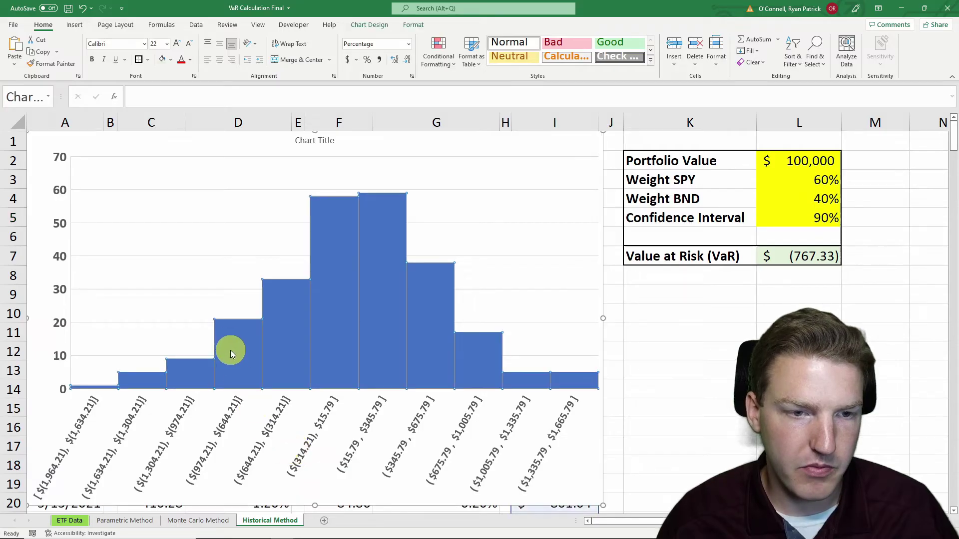
click(230, 344)
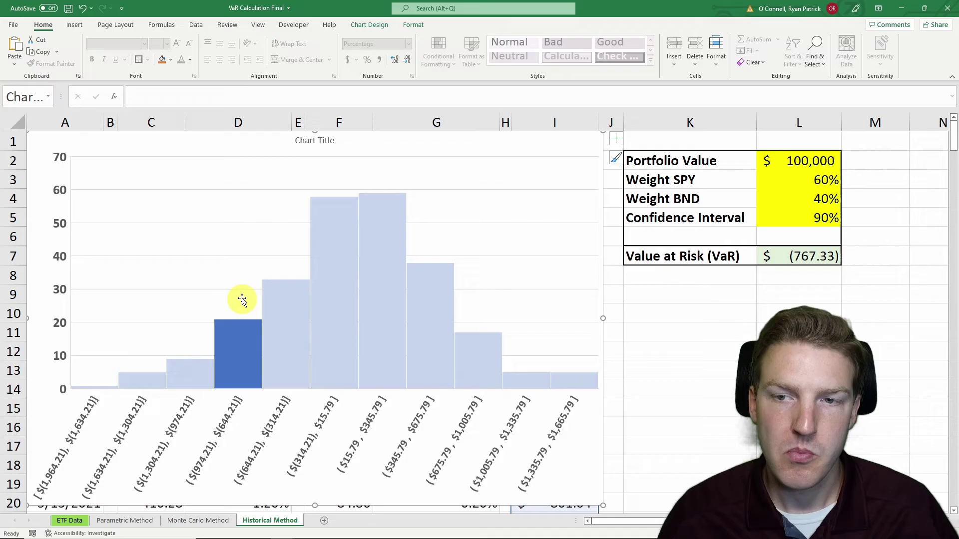
click(808, 217)
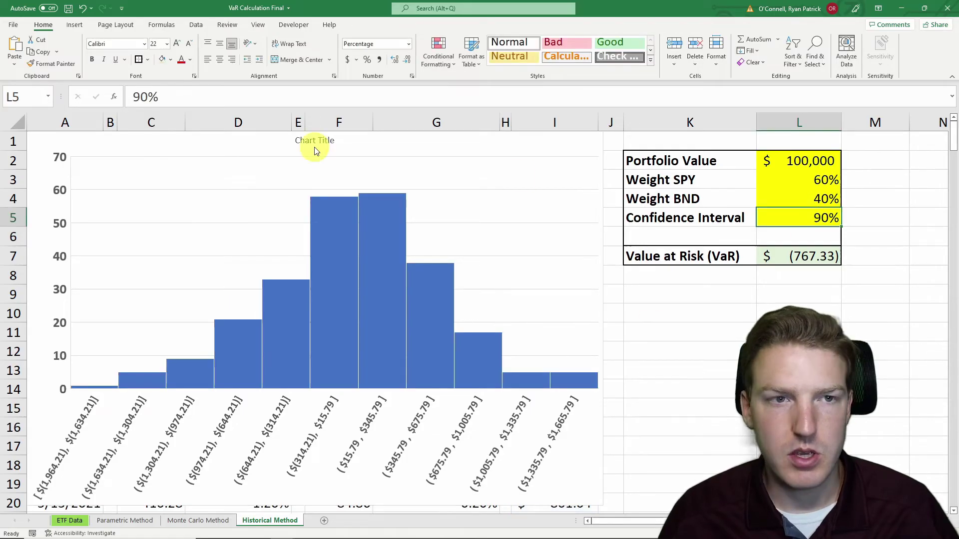
- Edit the L5 confidence level in the formula bar from 90% to 95%
drag(147, 97, 141, 100)
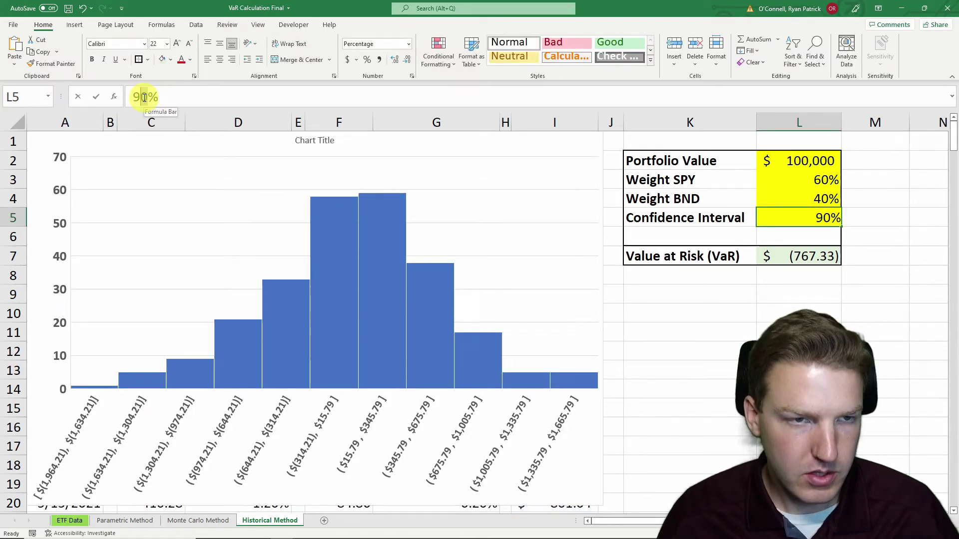
text(5)
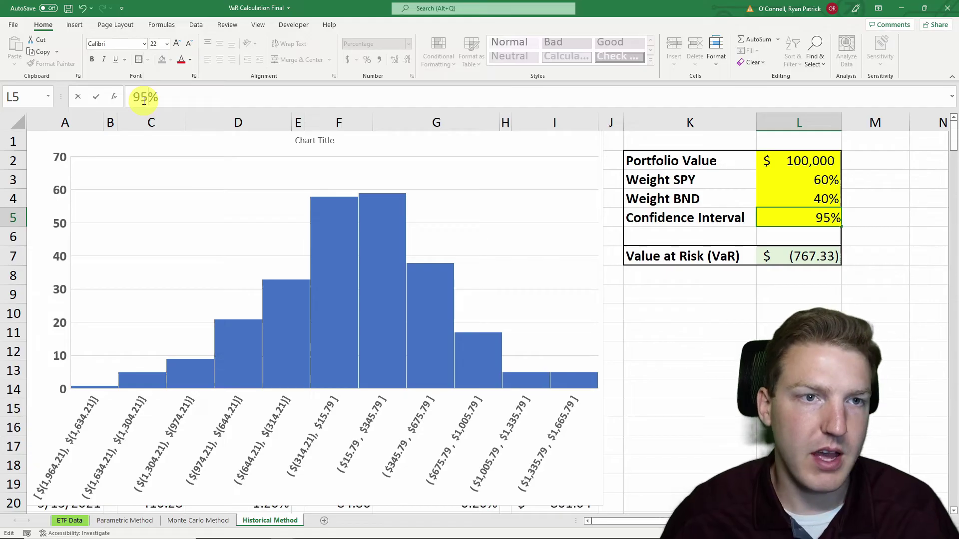
key(Return)
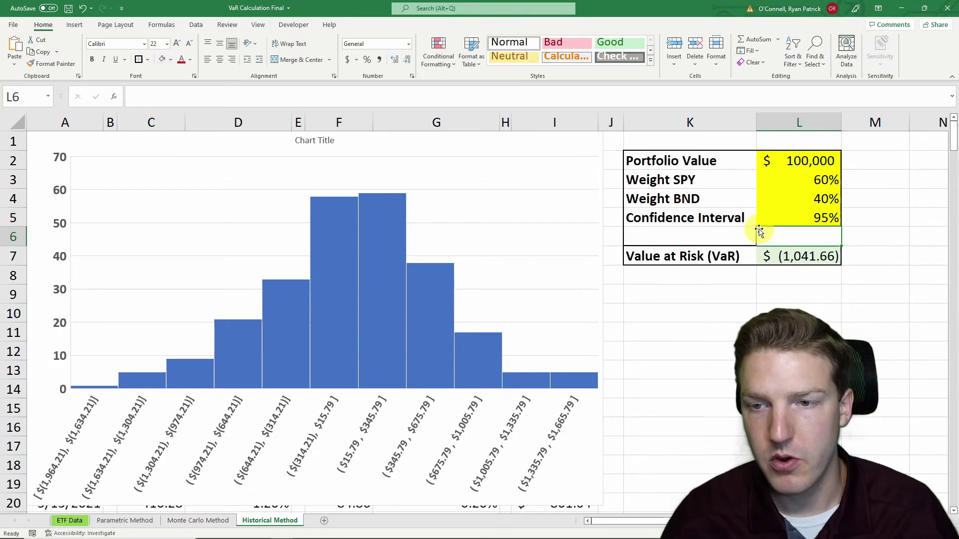
- Check the PERCENTILE.INC VaR of (1,041.66) in L7 and single out the third histogram bar
click(784, 259)
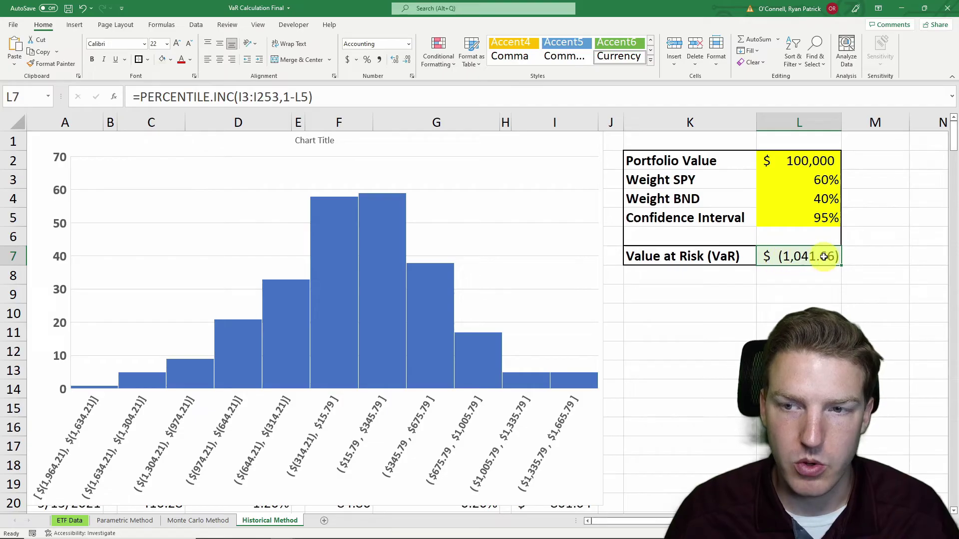
click(184, 382)
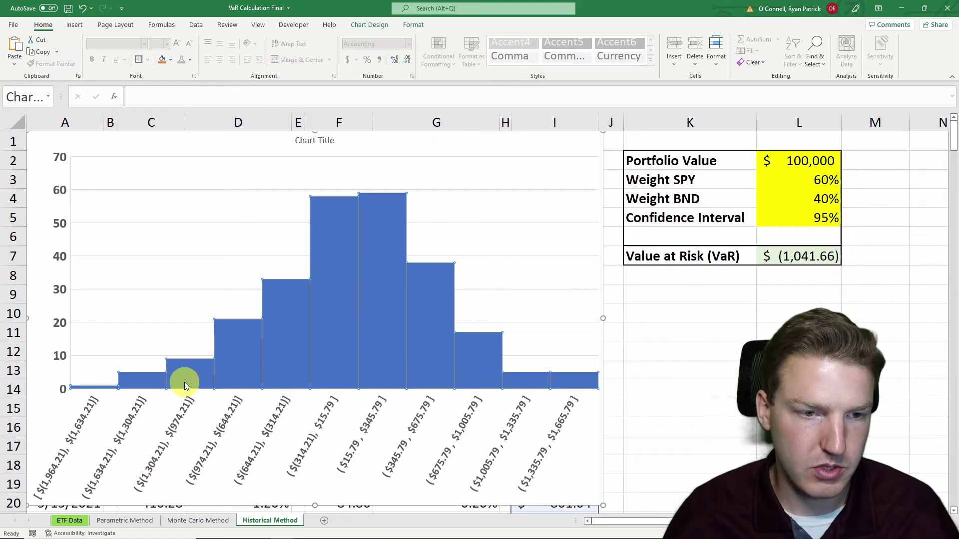
click(185, 382)
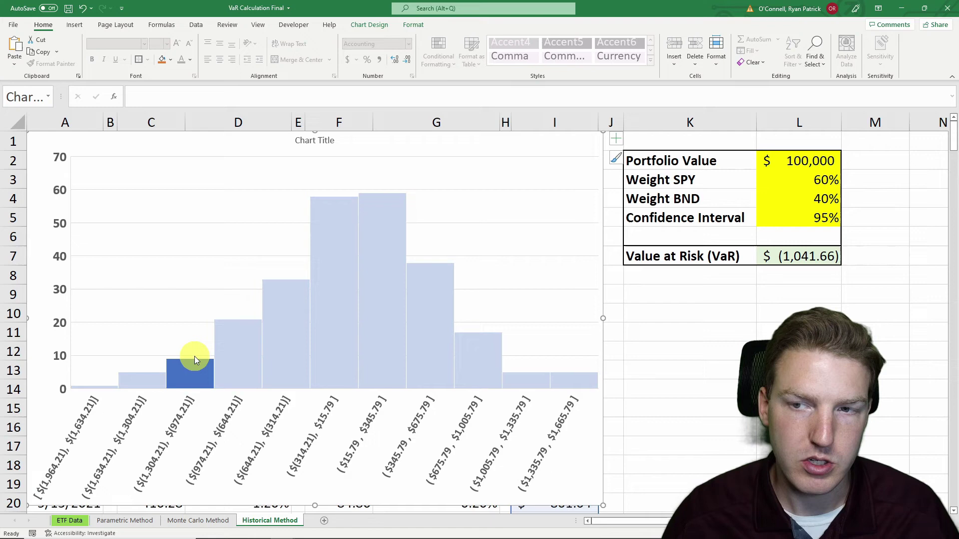
mouse_move(189, 371)
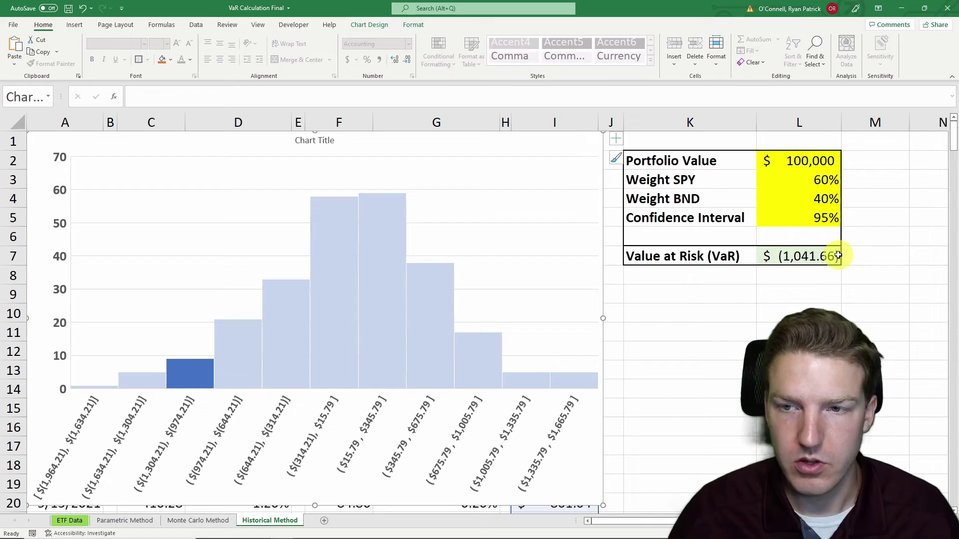
- Edit the L5 confidence level in the formula bar from 95% to 99%
click(807, 220)
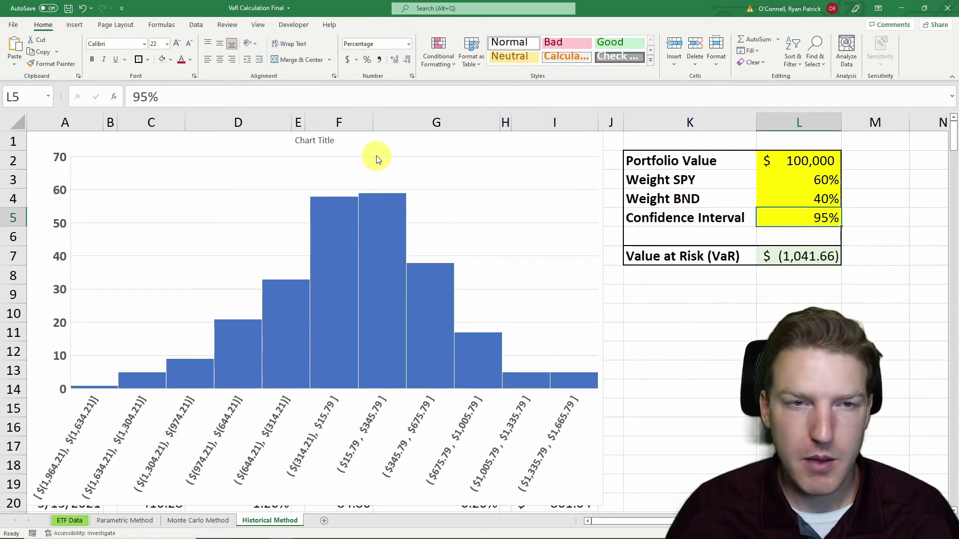
click(141, 96)
drag(141, 96, 137, 96)
text(9)
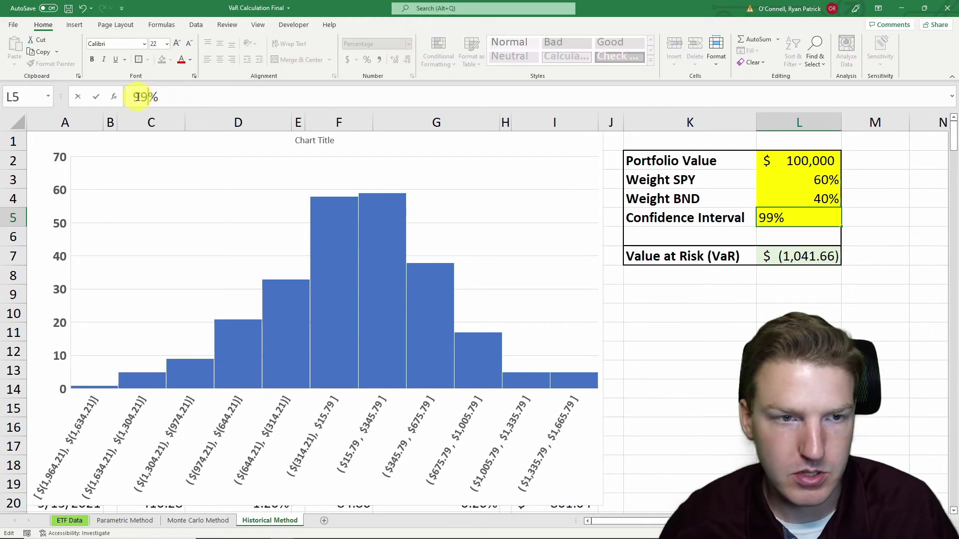
key(Return)
- Review the recalculated VaR of (1,429.96) in L7, select the second histogram bar, and return to L5
click(797, 256)
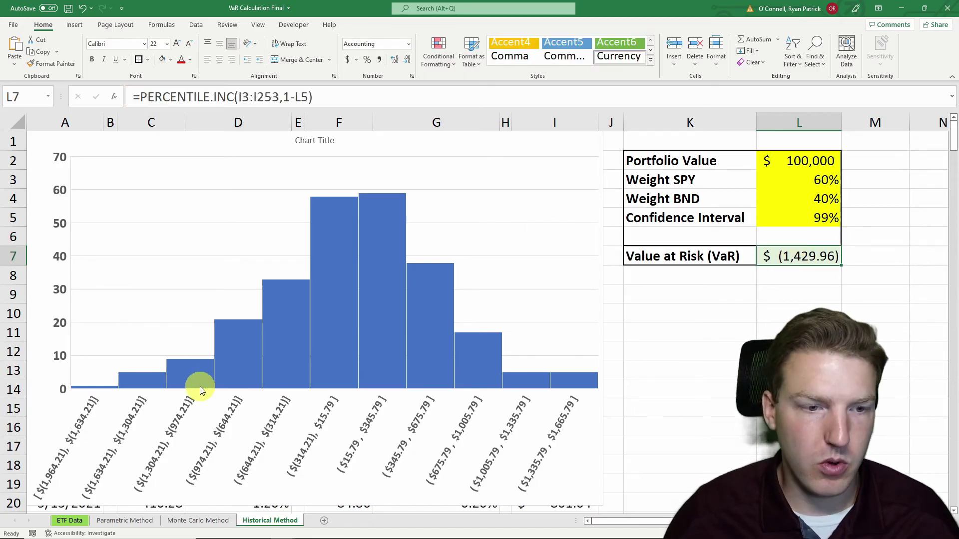
click(140, 382)
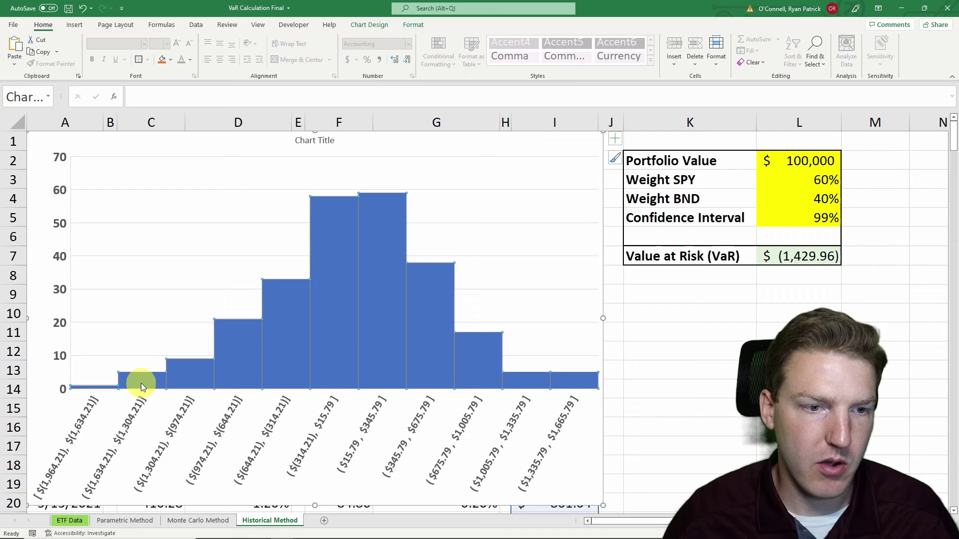
click(141, 382)
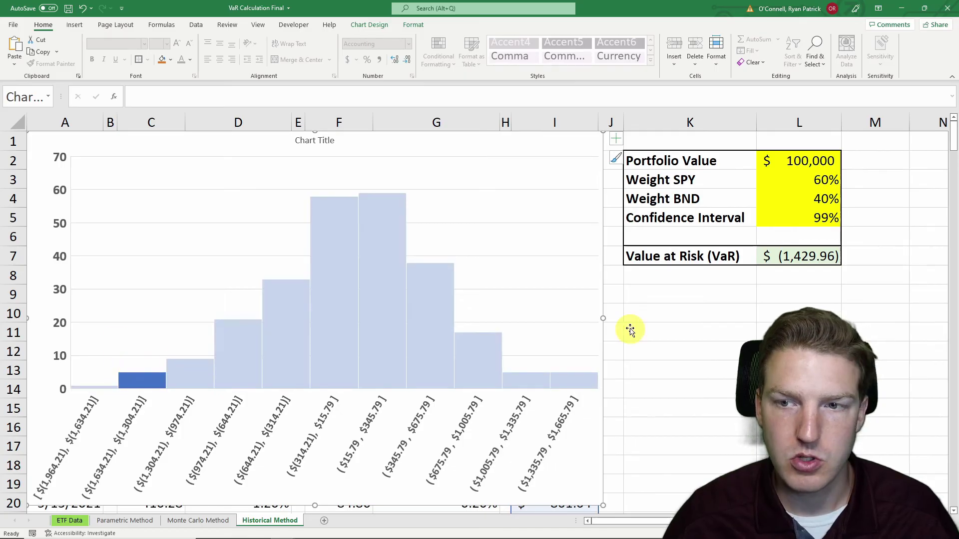
click(814, 211)
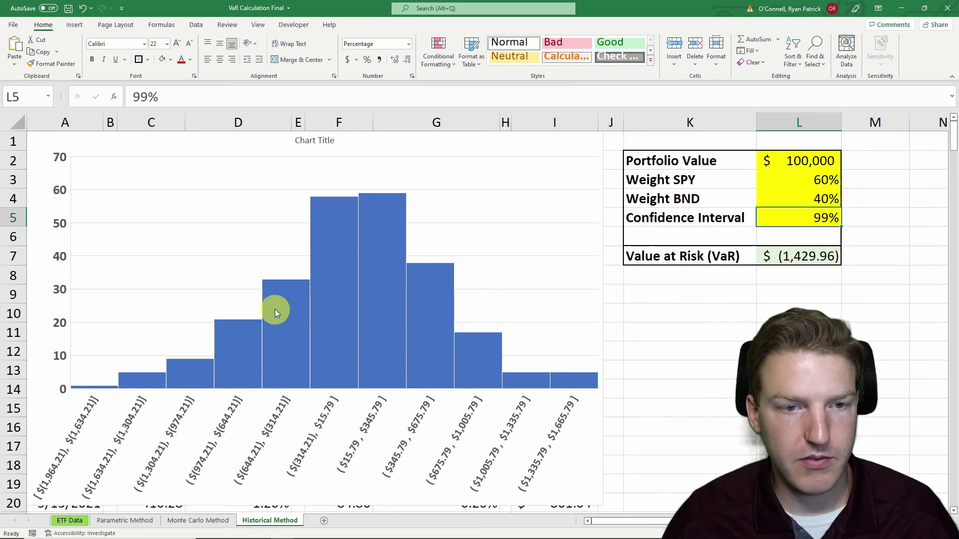